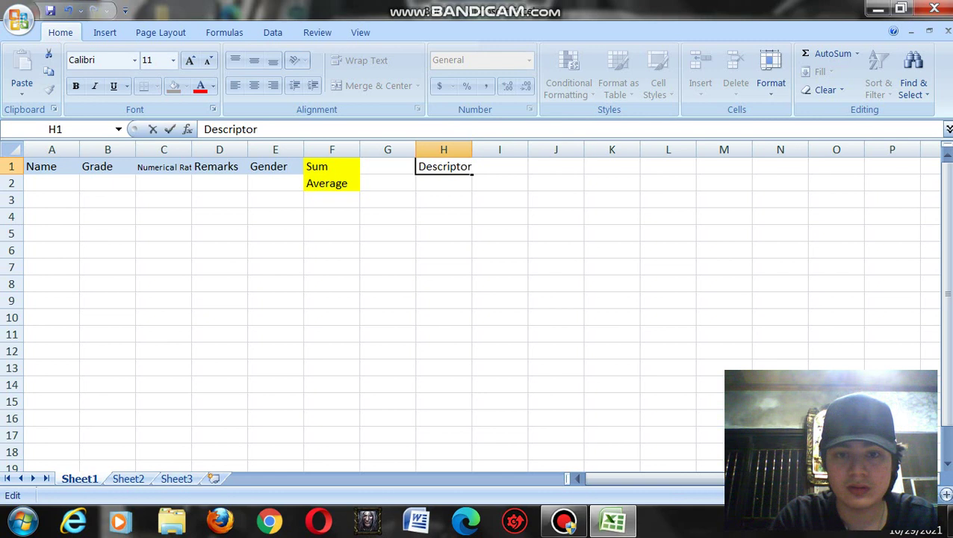
Enter the column headers CountIF in cell I1 and SumIF in cell J1
left_click(500, 166)
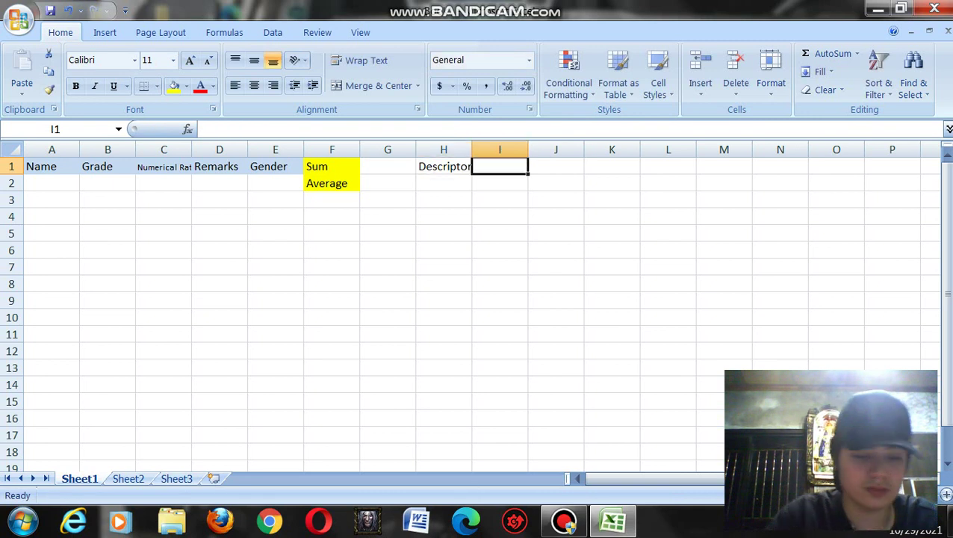
type("Cou")
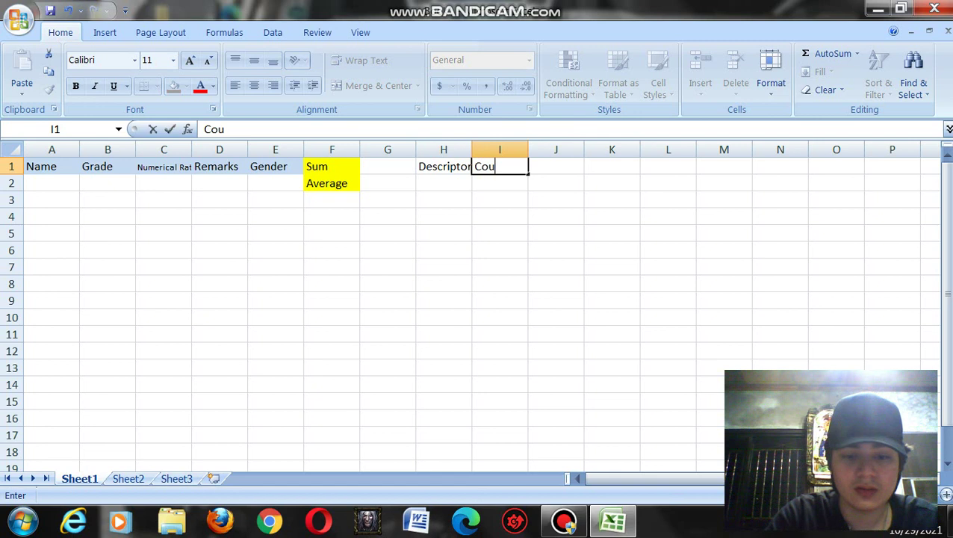
type("ntIF")
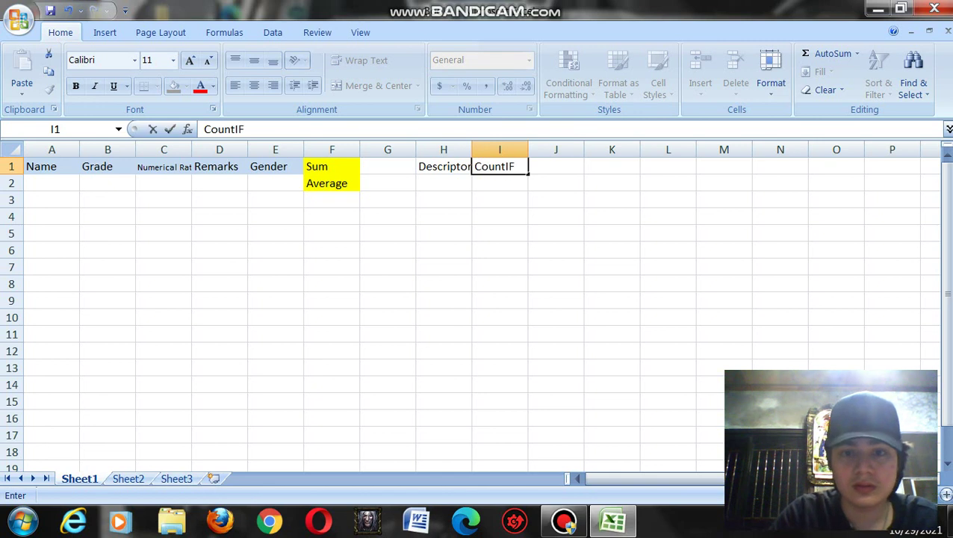
key("Tab")
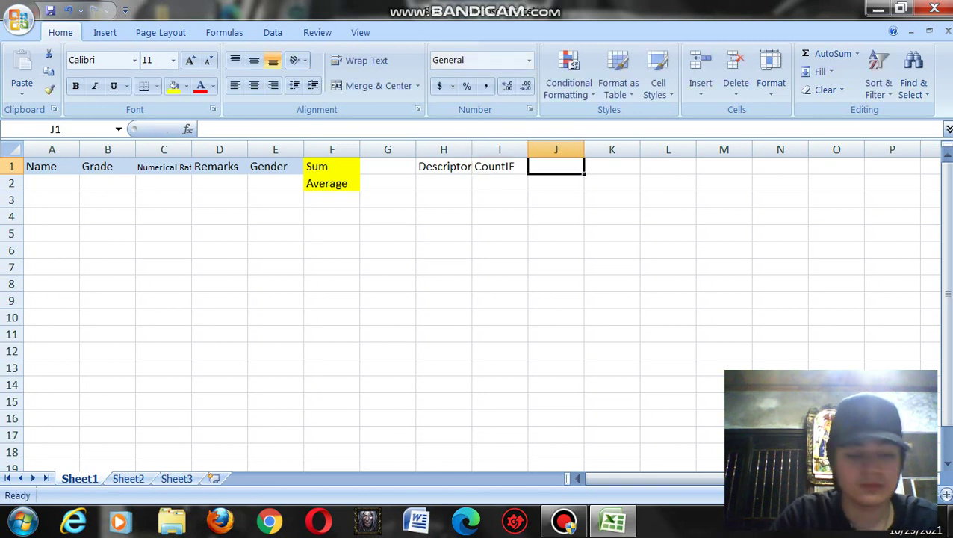
type("S")
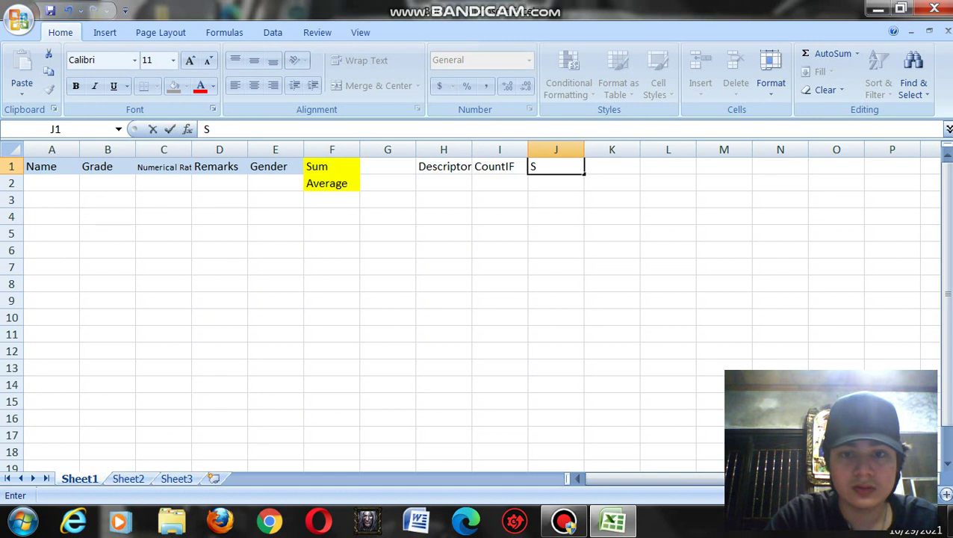
type("umI")
key("BackSpace")
type("IF")
Enter the column headers Grades in cell K1 and AverageIF in cell L1
key("Tab")
type("Grades")
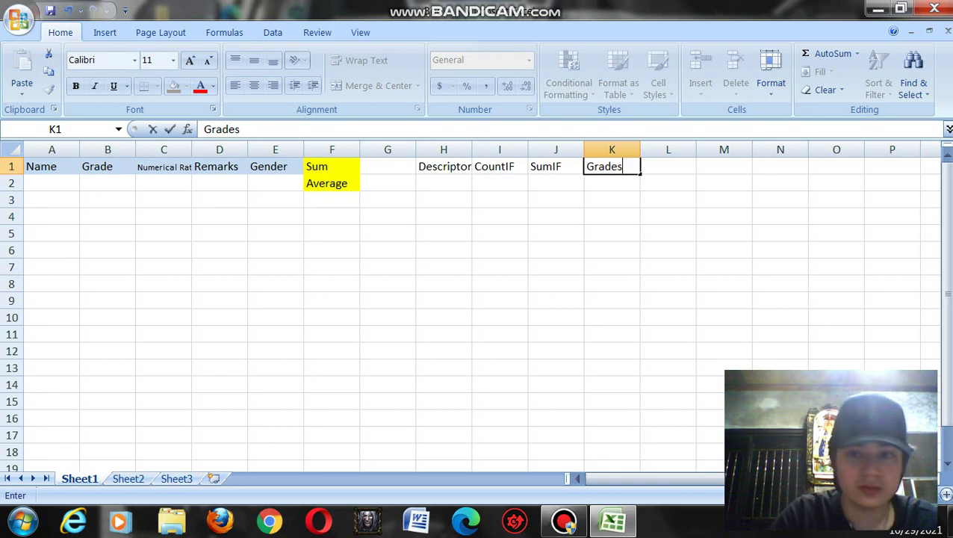
key("Tab")
type("Av")
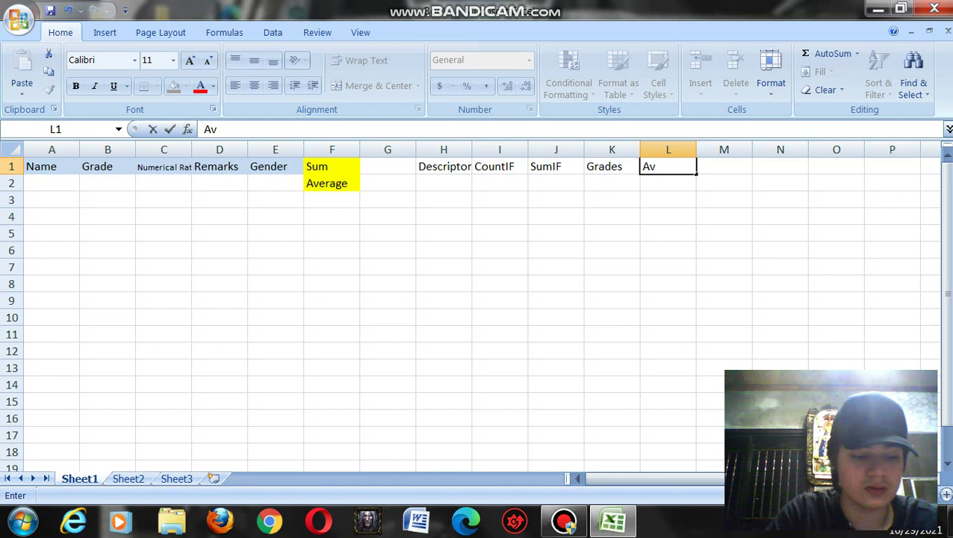
type("erage")
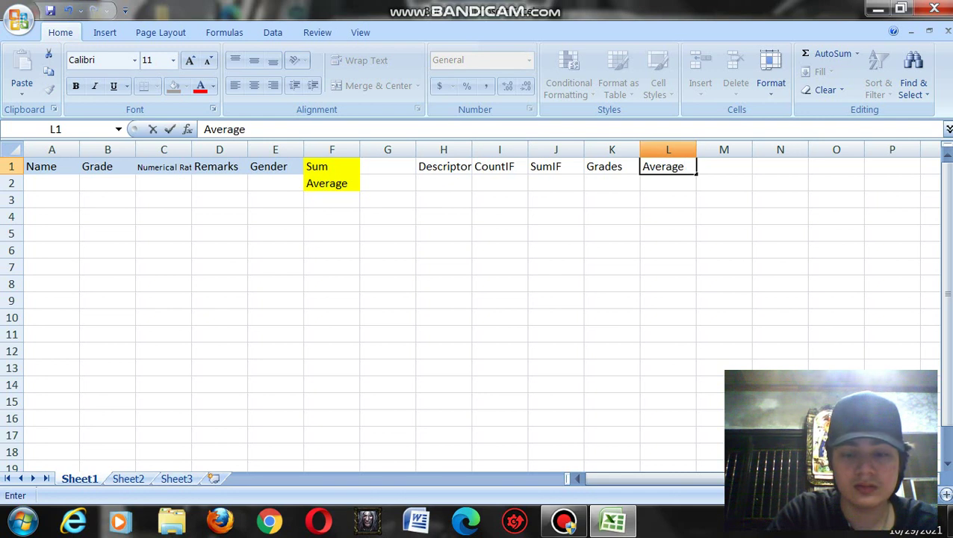
type("IF")
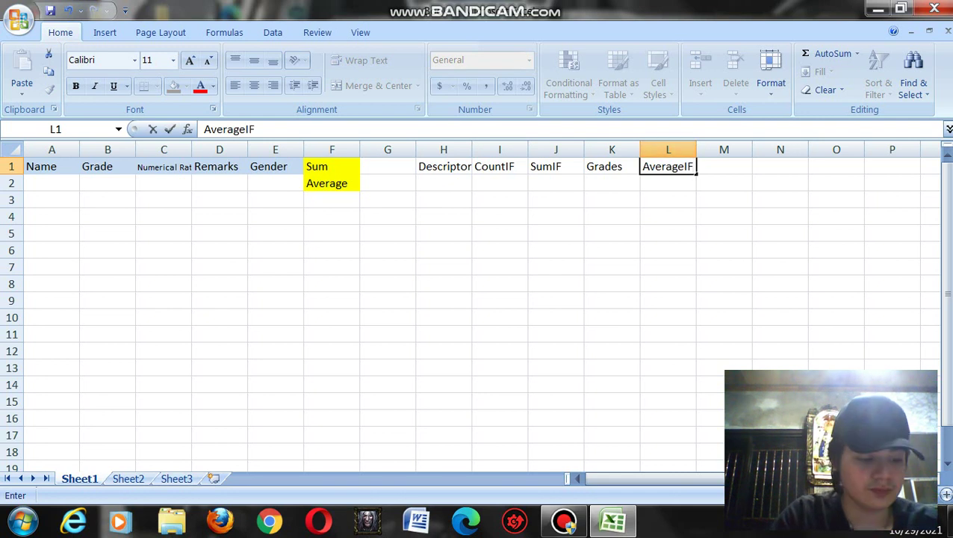
Fill the CountIF and SumIF header cells, I1 and J1, with yellow
right_click(521, 169)
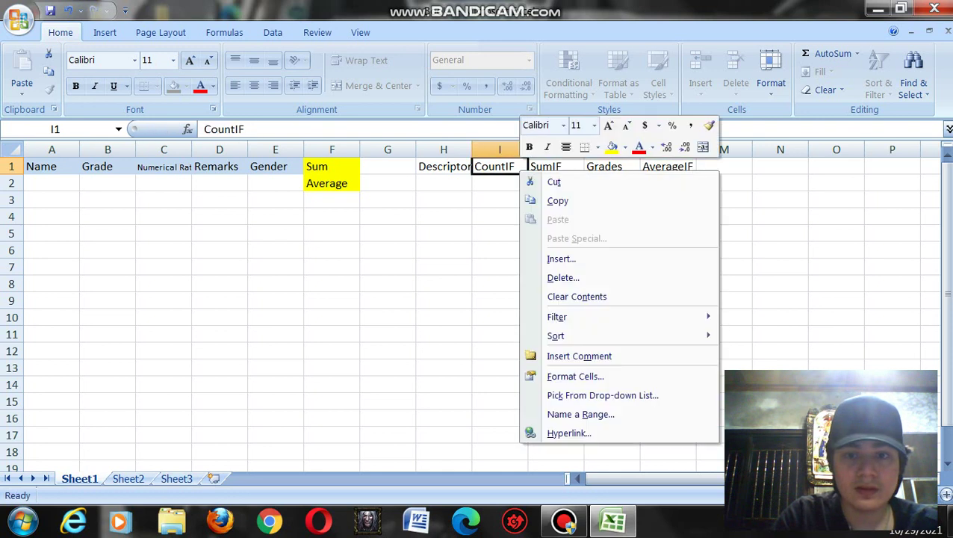
left_click(611, 146)
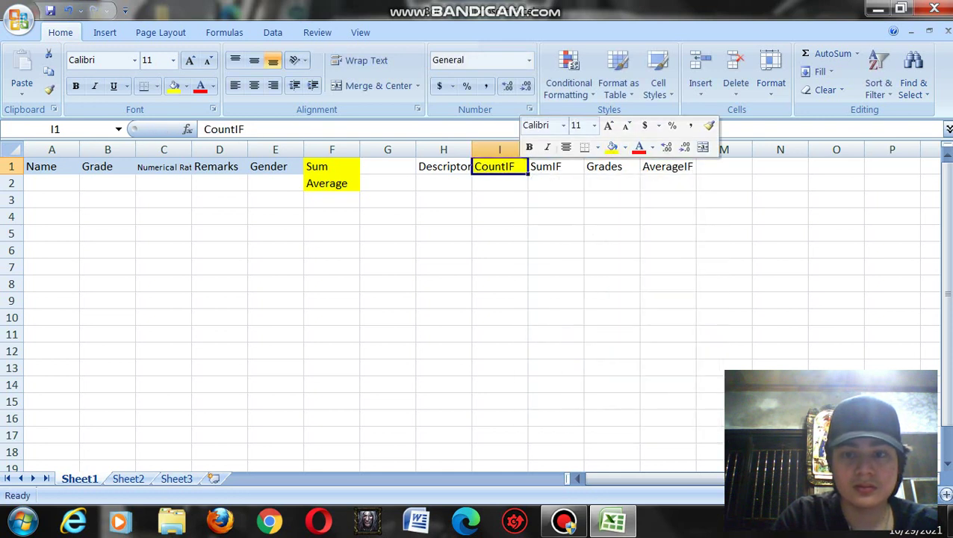
right_click(571, 170)
left_click(663, 146)
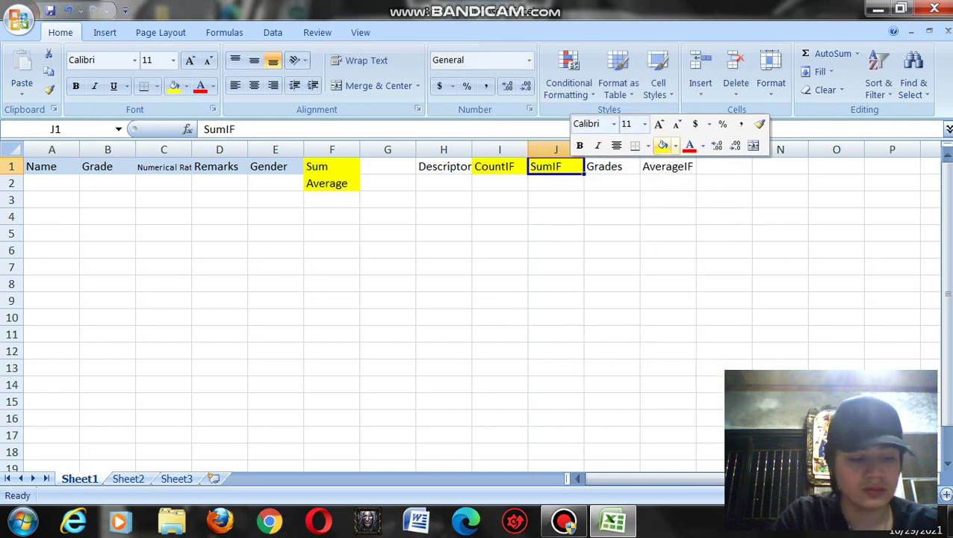
Fill the Grades and Descriptor header cells, K1 and H1, with the olive green theme colour
right_click(629, 170)
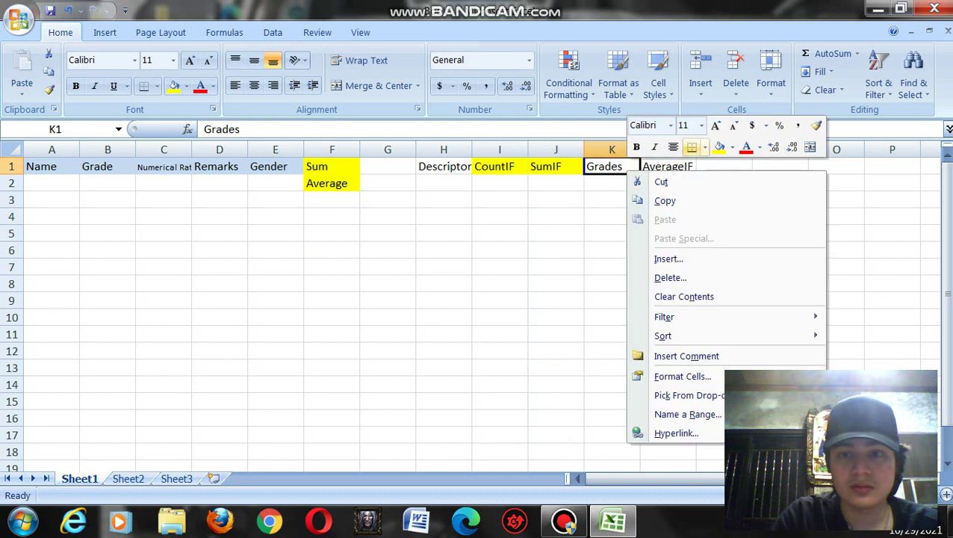
left_click(732, 147)
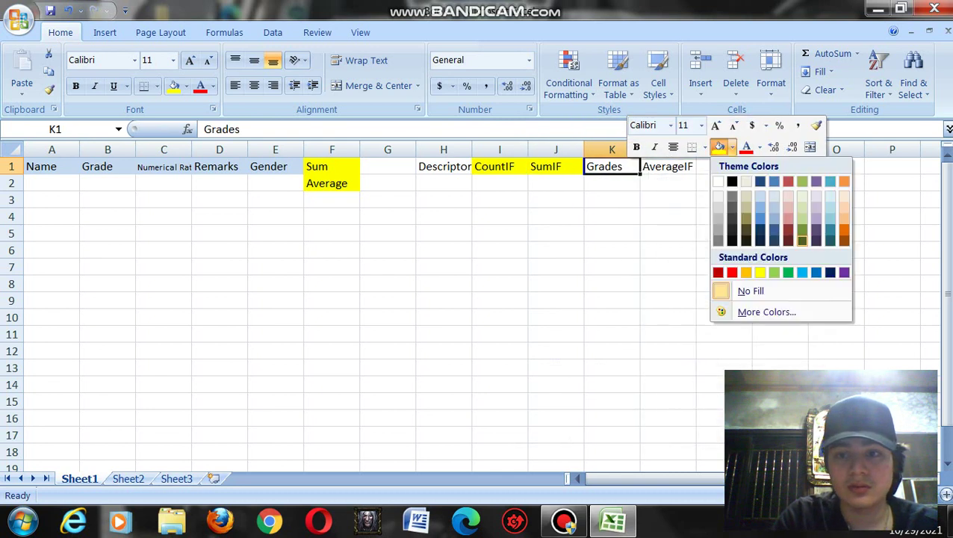
left_click(801, 182)
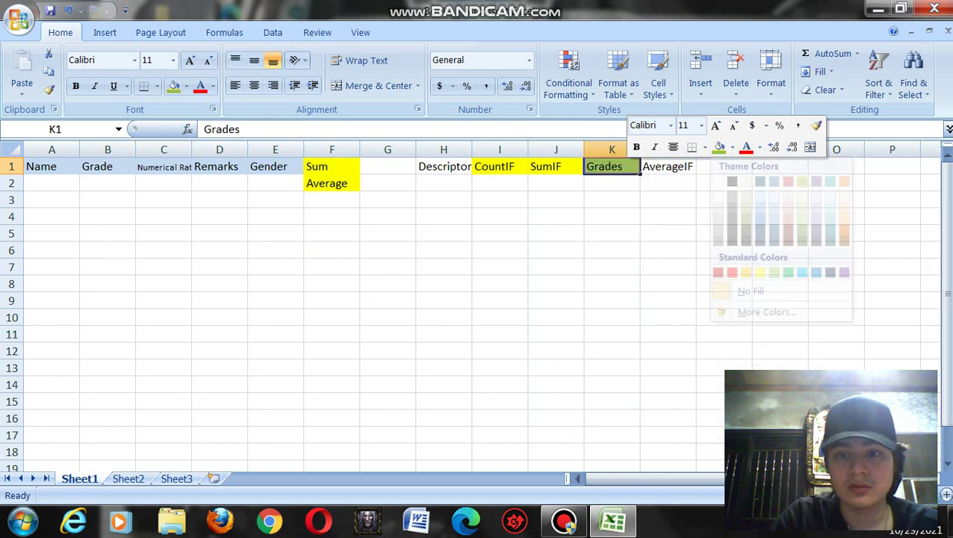
right_click(458, 166)
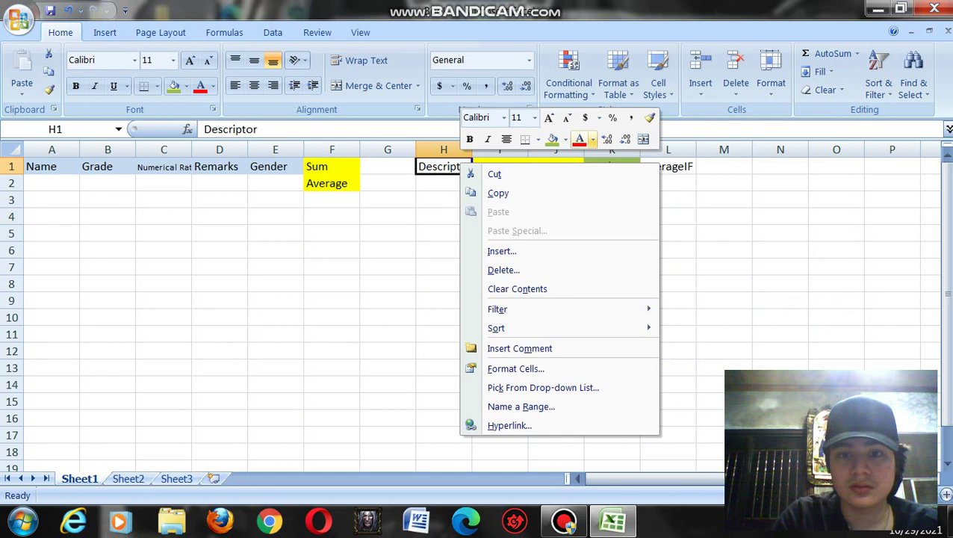
left_click(553, 139)
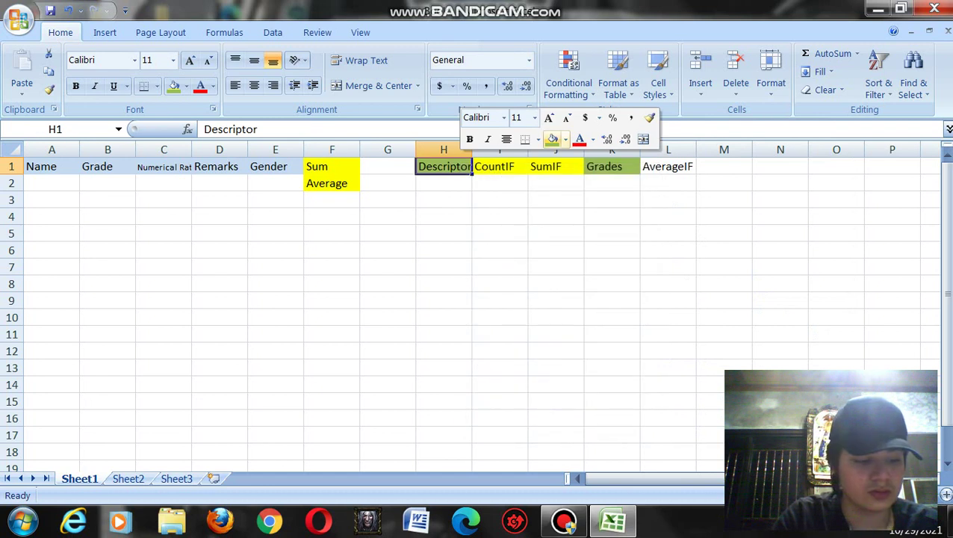
Fill the AverageIF header cell L1 with yellow
right_click(691, 172)
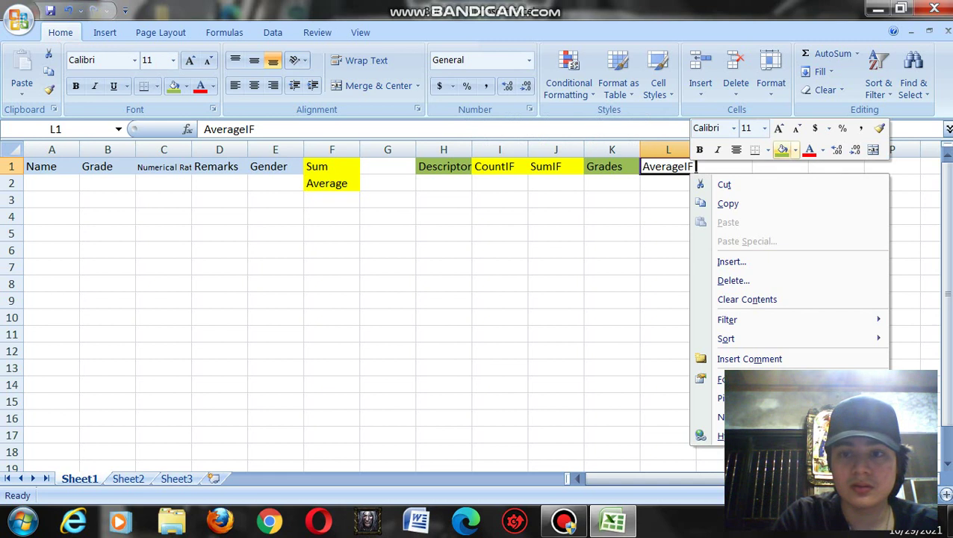
left_click(795, 149)
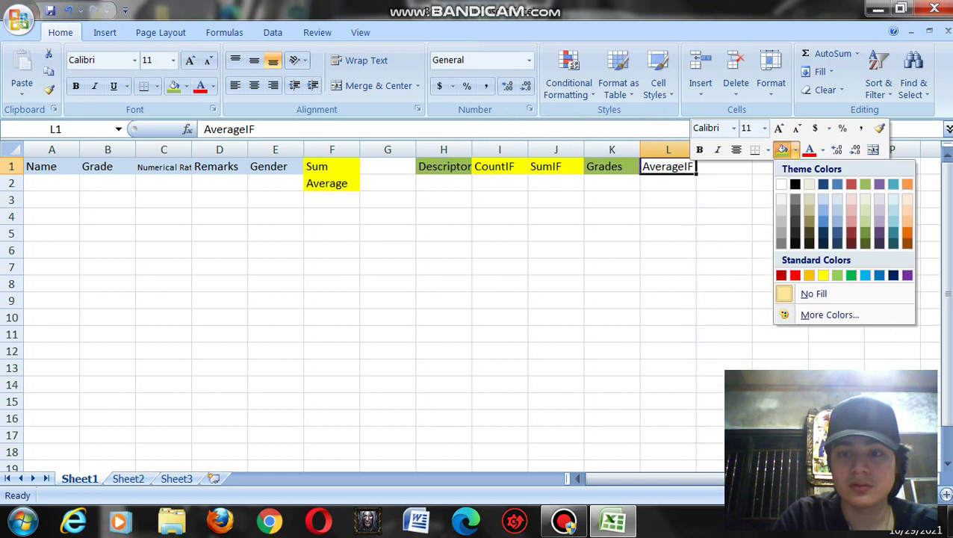
left_click(865, 184)
left_click(563, 521)
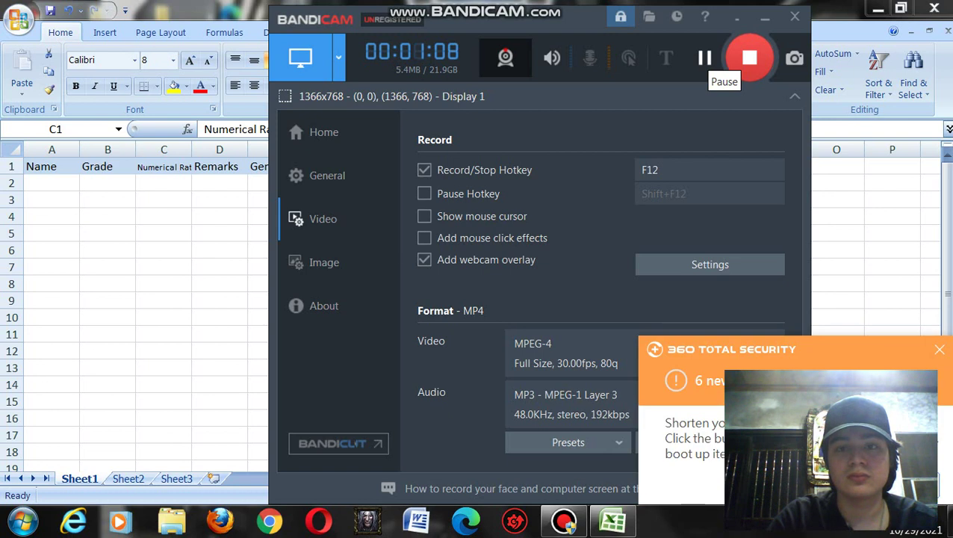
left_click(765, 17)
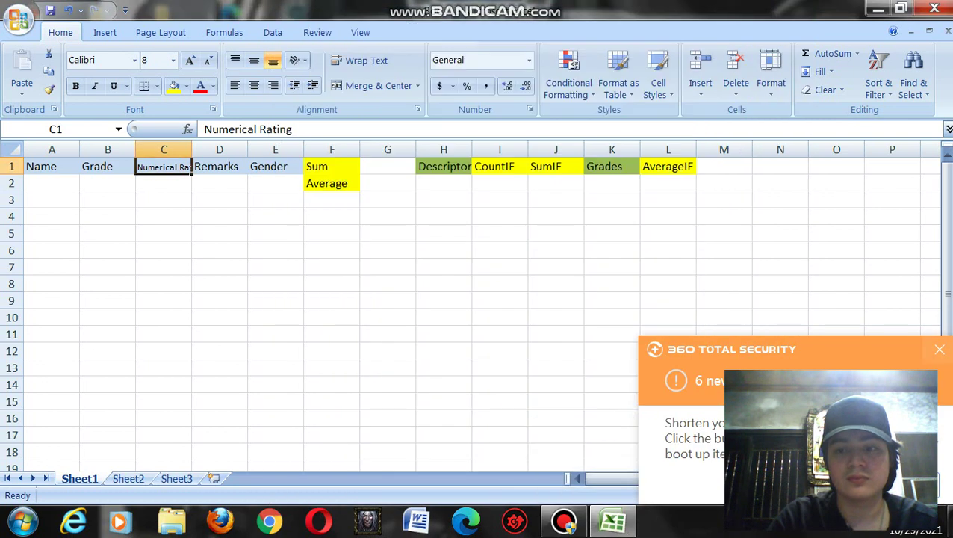
Enter the first three people's first names in cells A2 to A4 of the Name column
left_click(51, 183)
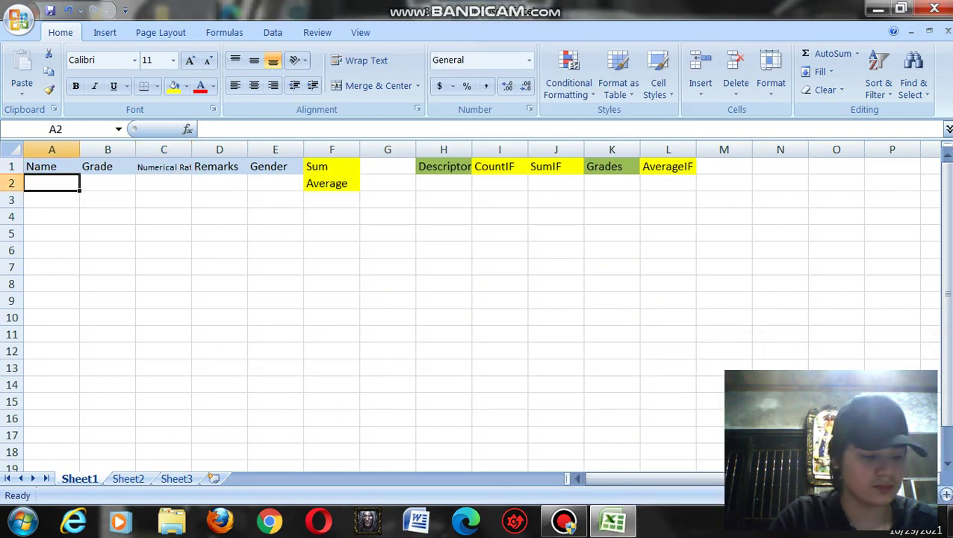
type("Lloyd")
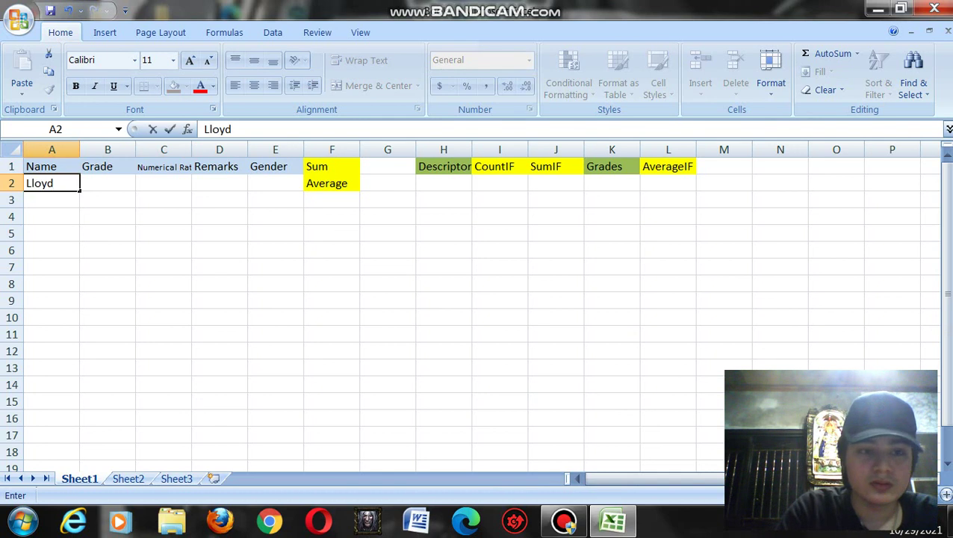
key("Return")
type("be")
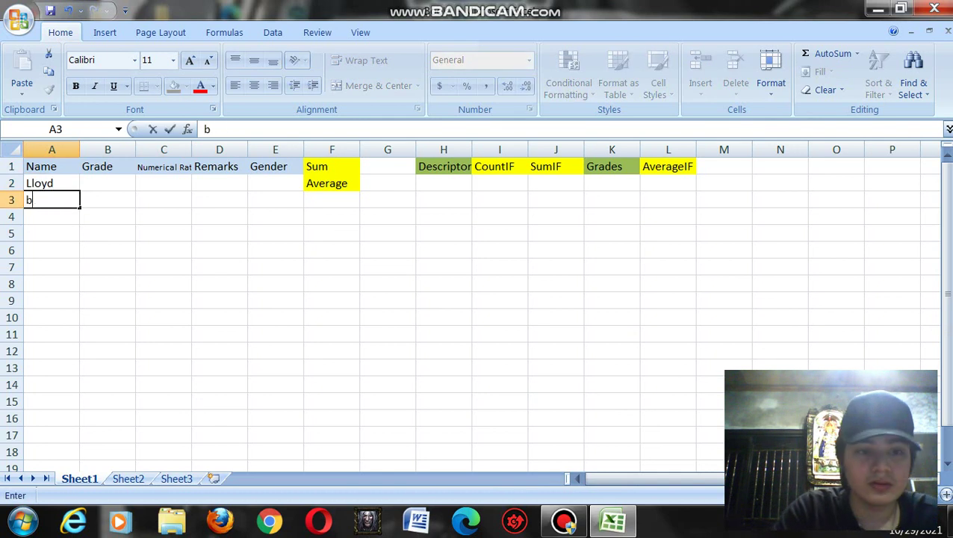
key("BackSpace")
key("BackSpace")
type("Belle")
key("Return")
type("Cassey")
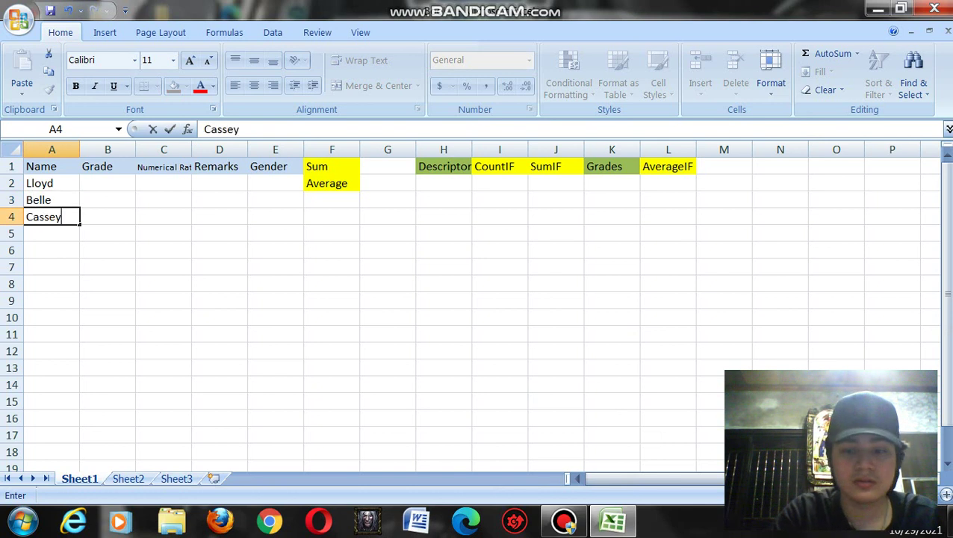
key("Return")
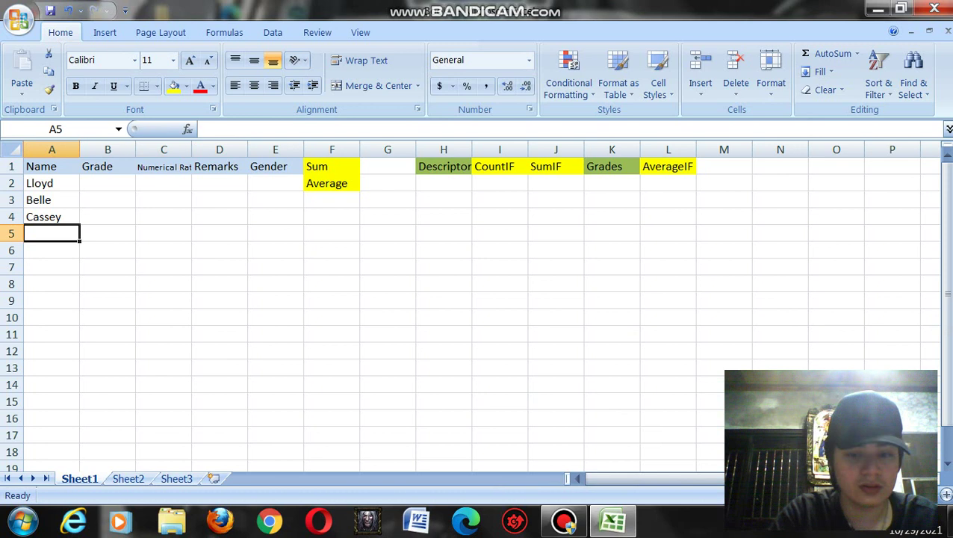
Enter four more first names in cells A5 to A8 of the Name column
type("Jayswe")
key("BackSpace")
key("BackSpace")
type("er")
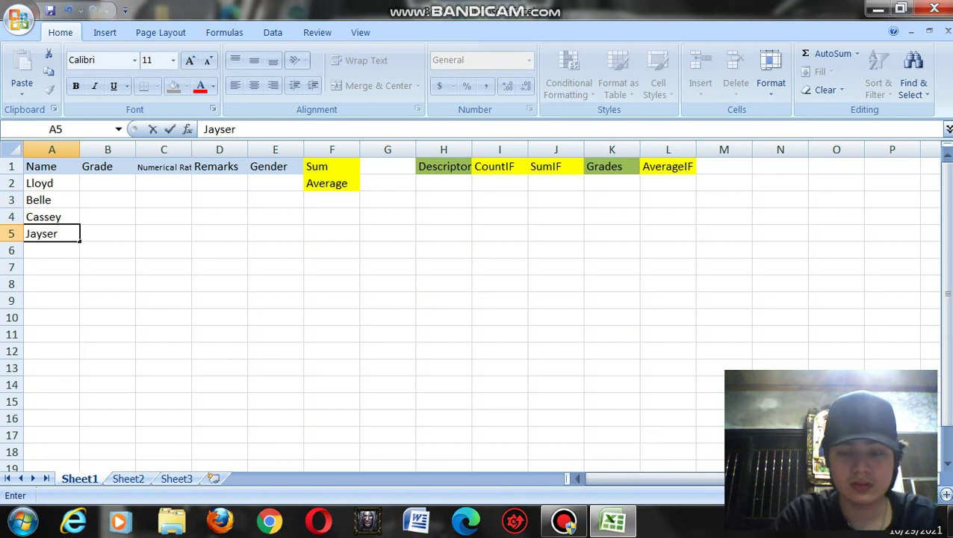
key("Return")
type("Justin")
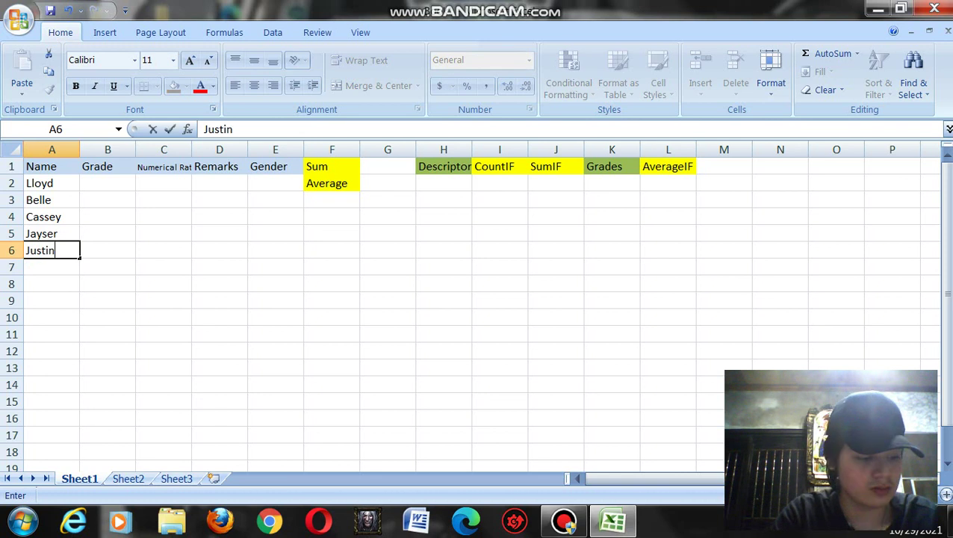
key("Return")
type("Miguel")
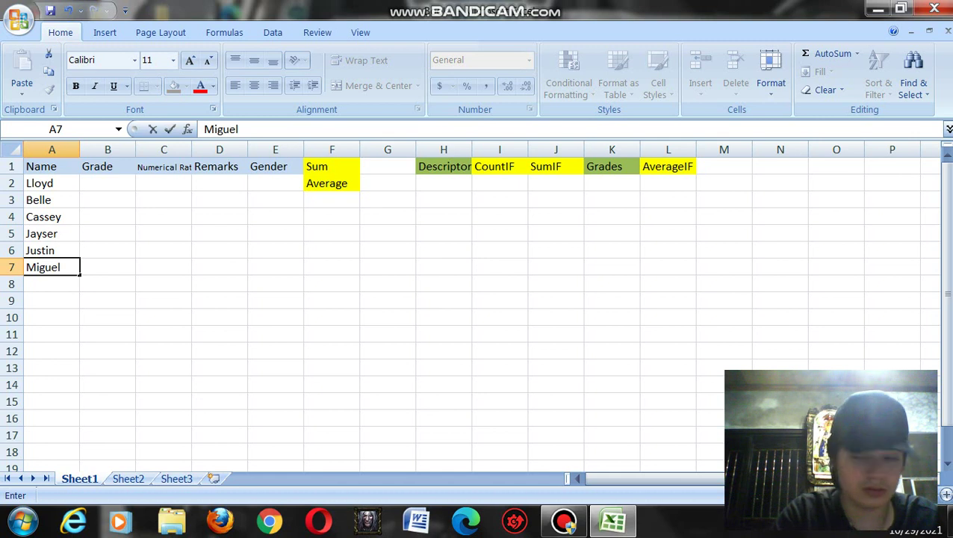
key("Return")
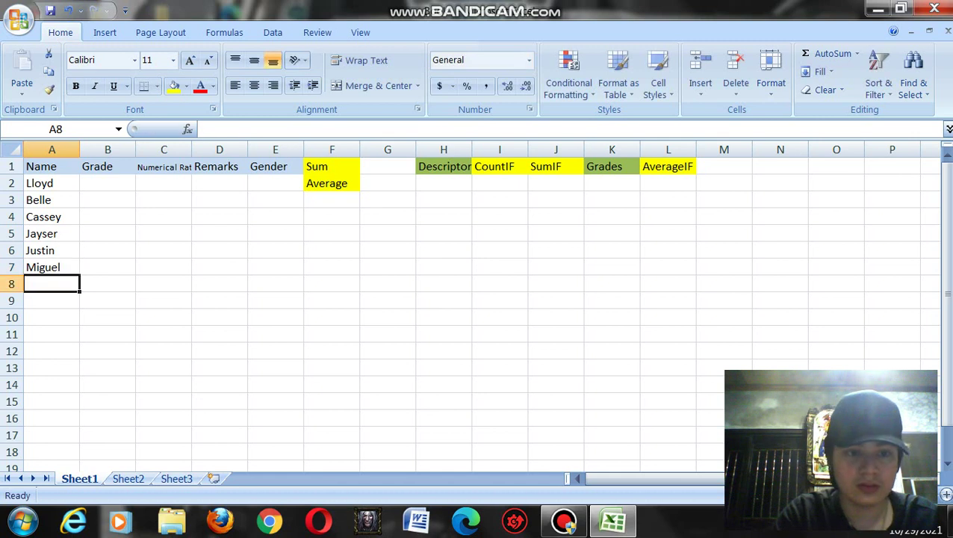
type("Roel")
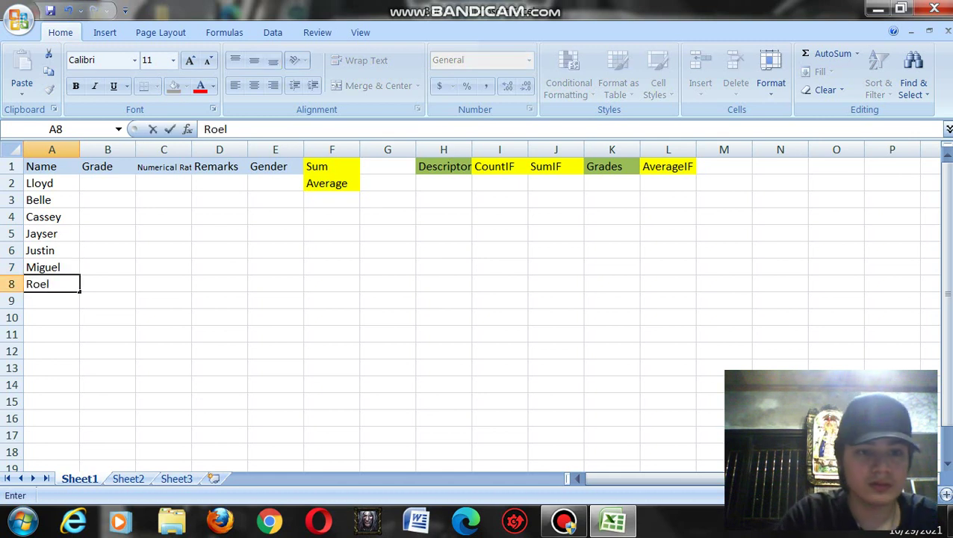
Enter the grades 87, 90 and 82 in cells B2 to B4 of the Grade column
left_click(108, 183)
type("87")
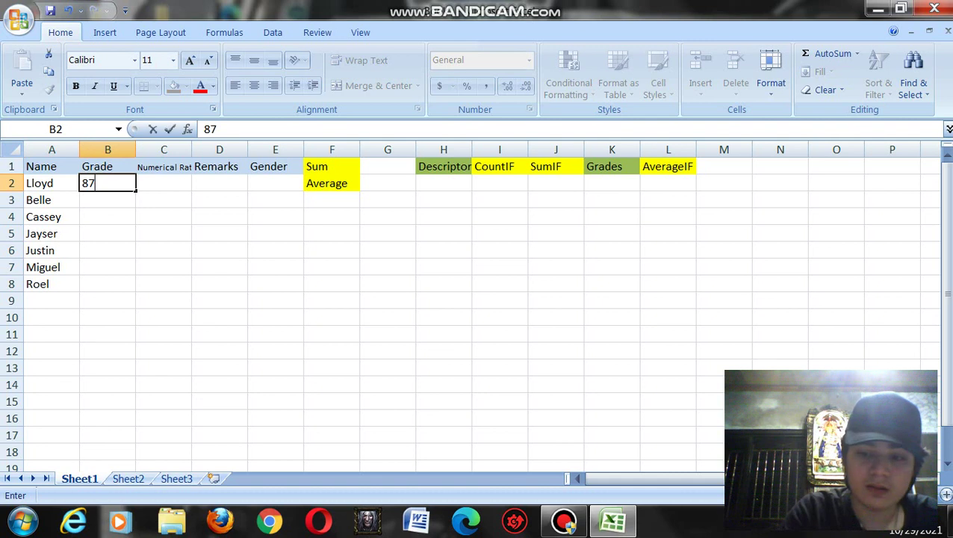
key("Return")
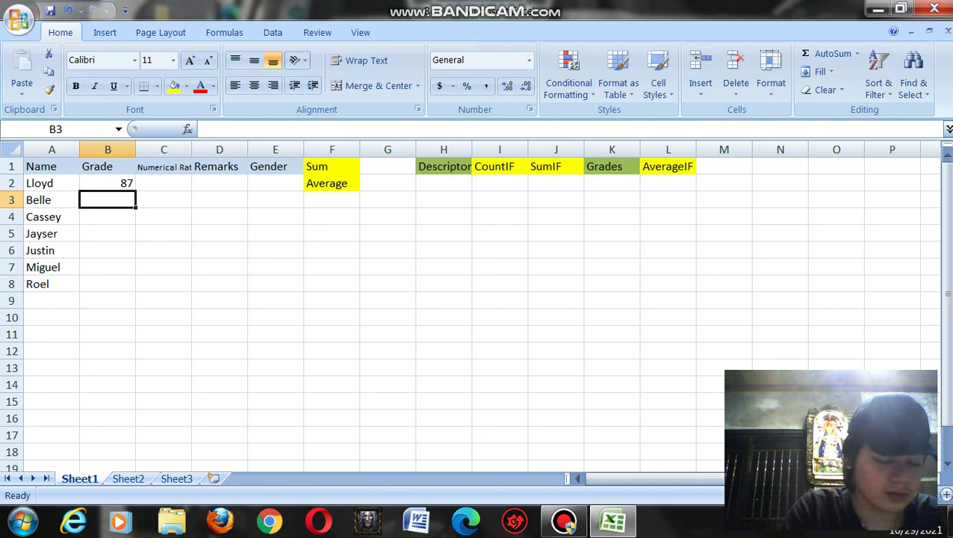
type("90")
key("Return")
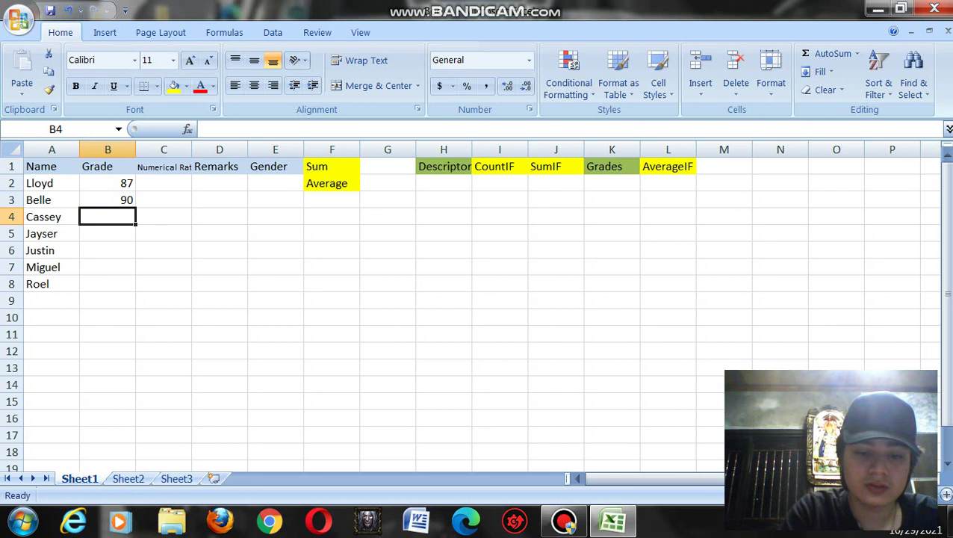
type("82")
key("Return")
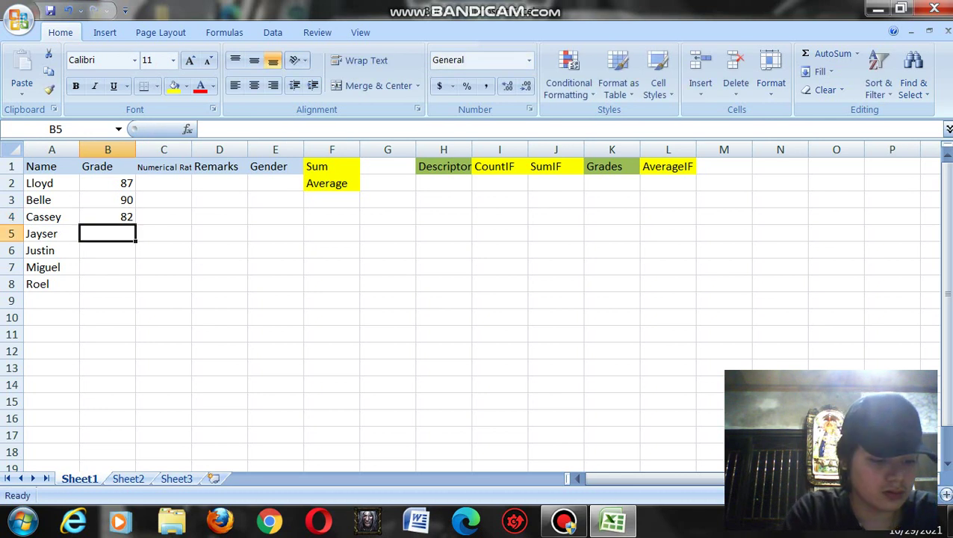
Enter the grades 91, 78, 76 and 80 in cells B5 to B8 of the Grade column
type("91")
key("Return")
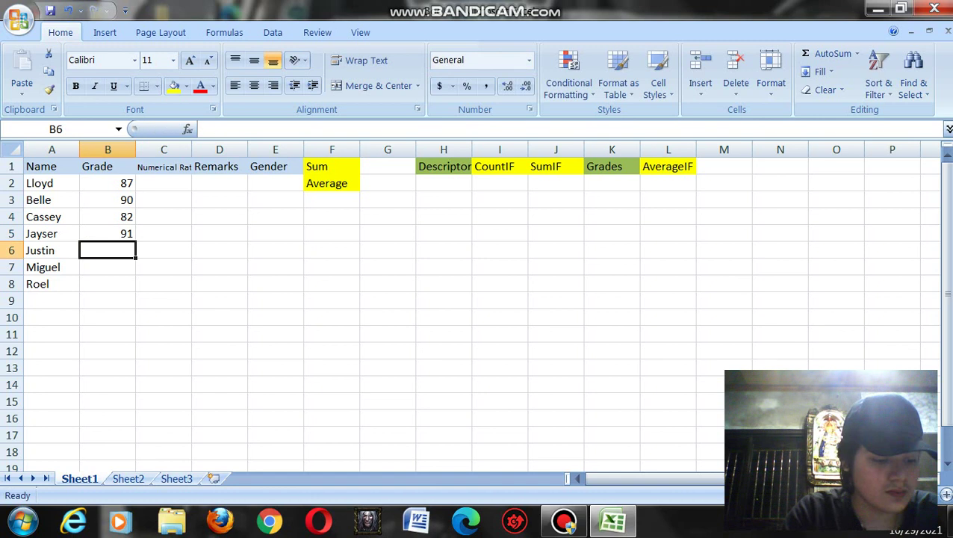
type("78")
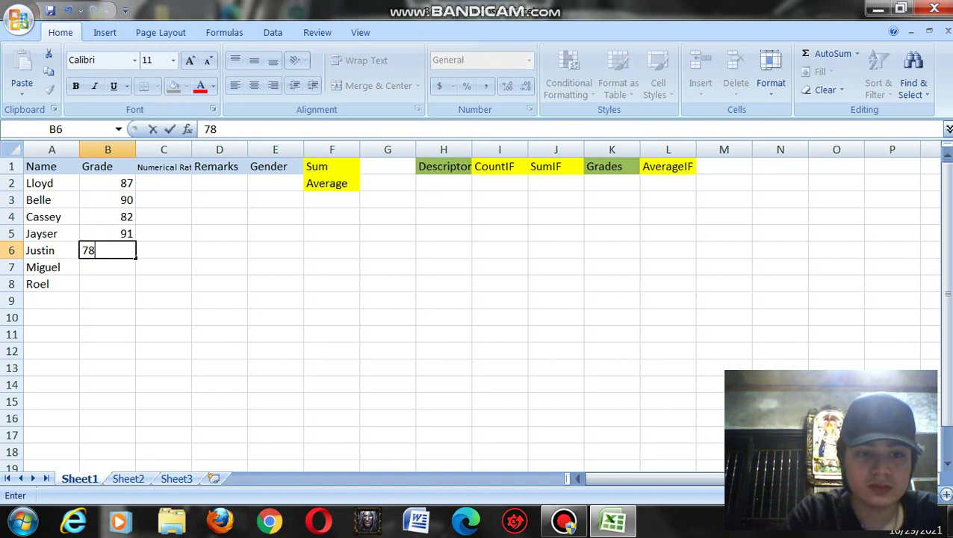
key("Return")
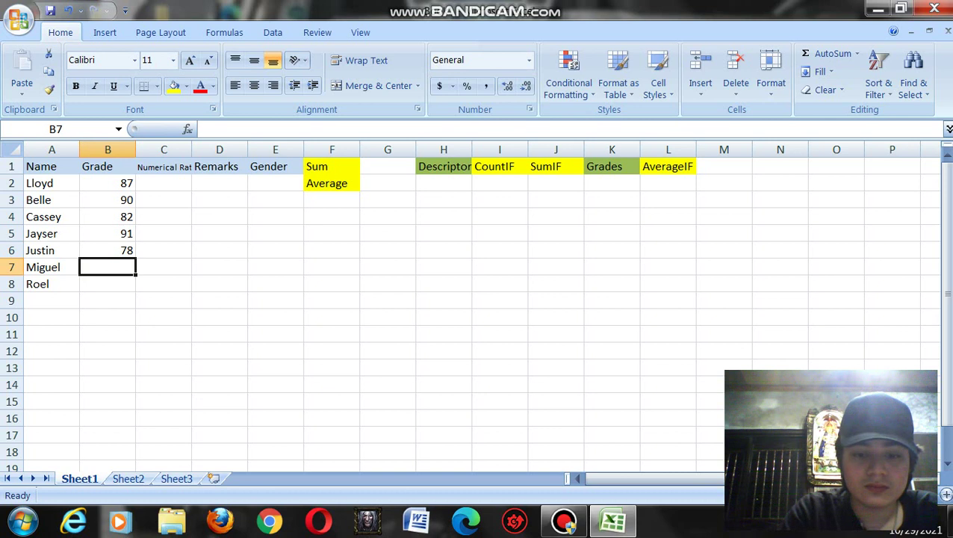
type("76")
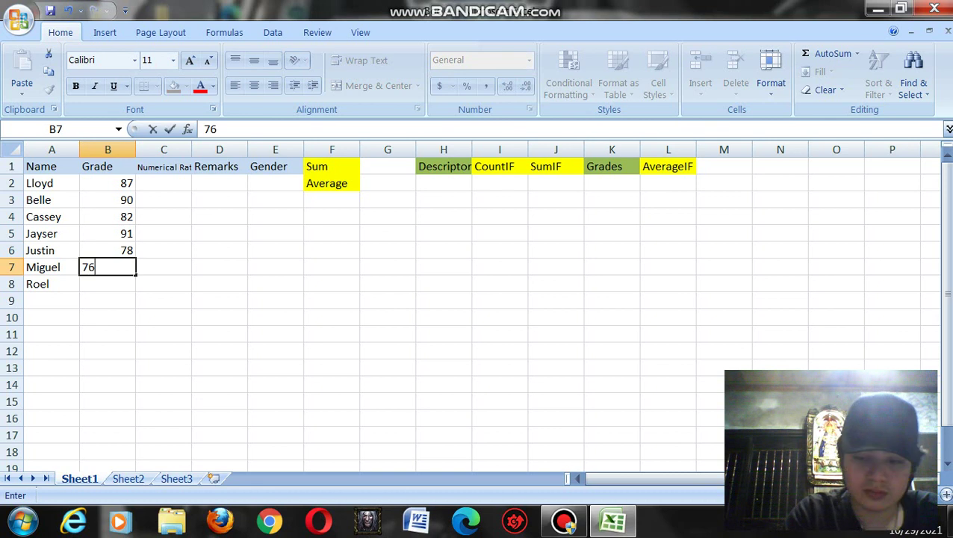
key("Return")
type("80")
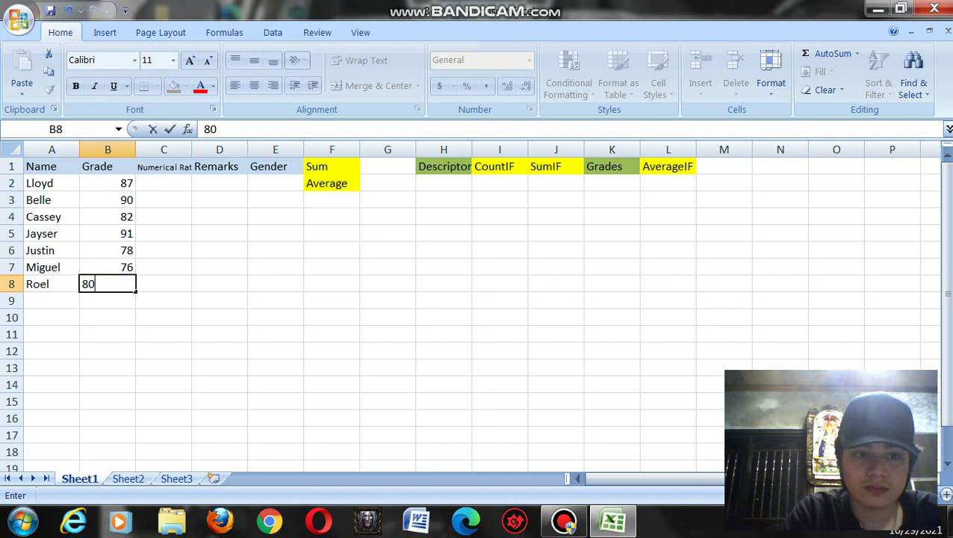
key("Return")
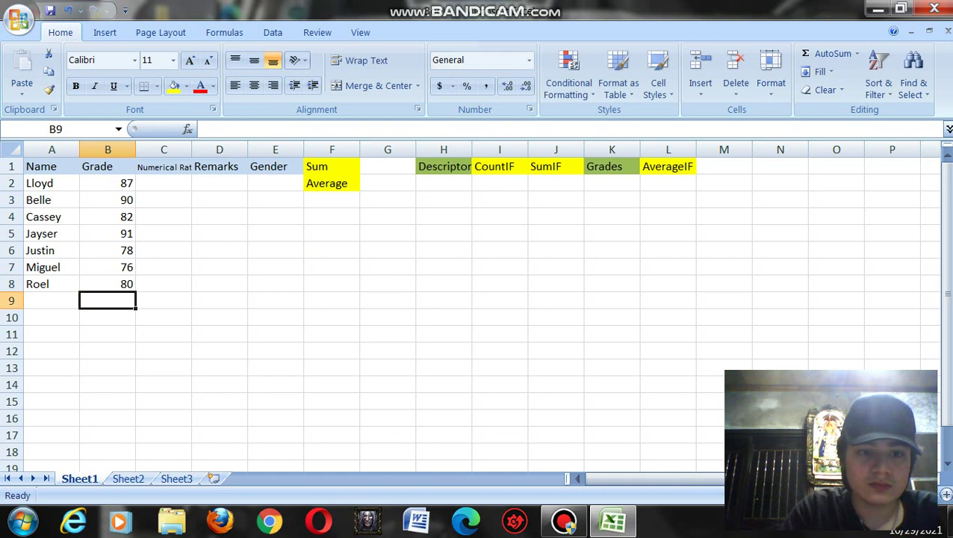
Enter 2.00 in cell C2 as the first numerical rating
left_click(163, 183)
type("2")
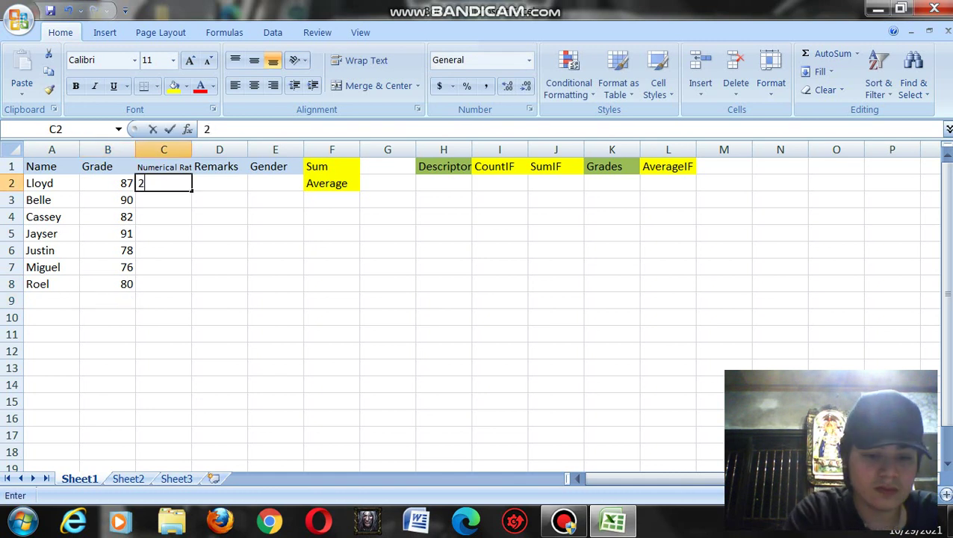
type(".00")
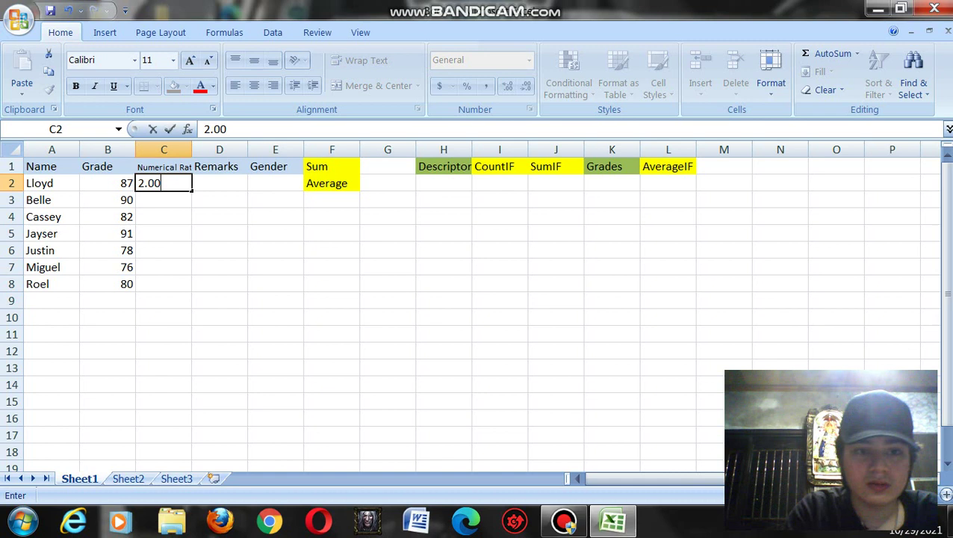
key("Return")
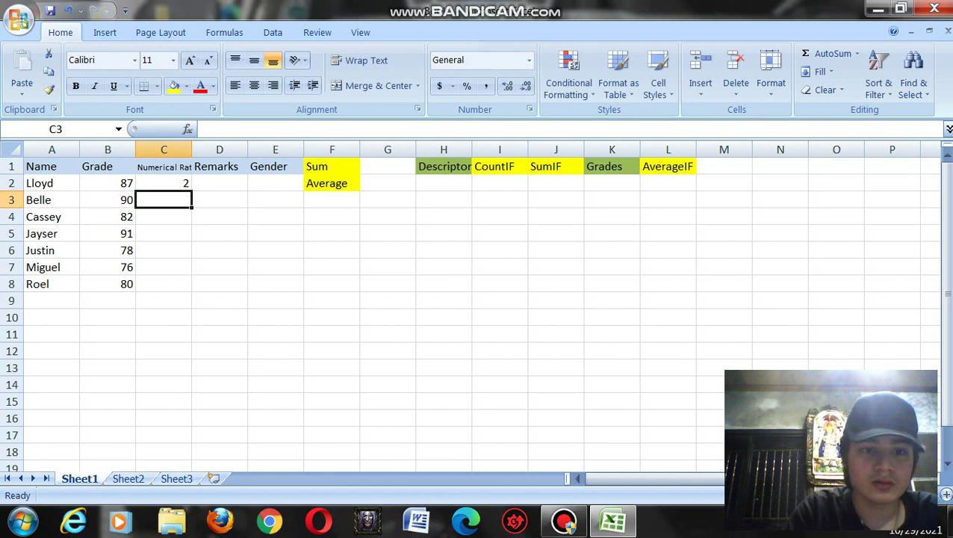
Clear the numerical rating in C2 and re-enter it as 2.00
left_click(164, 183)
key("BackSpace")
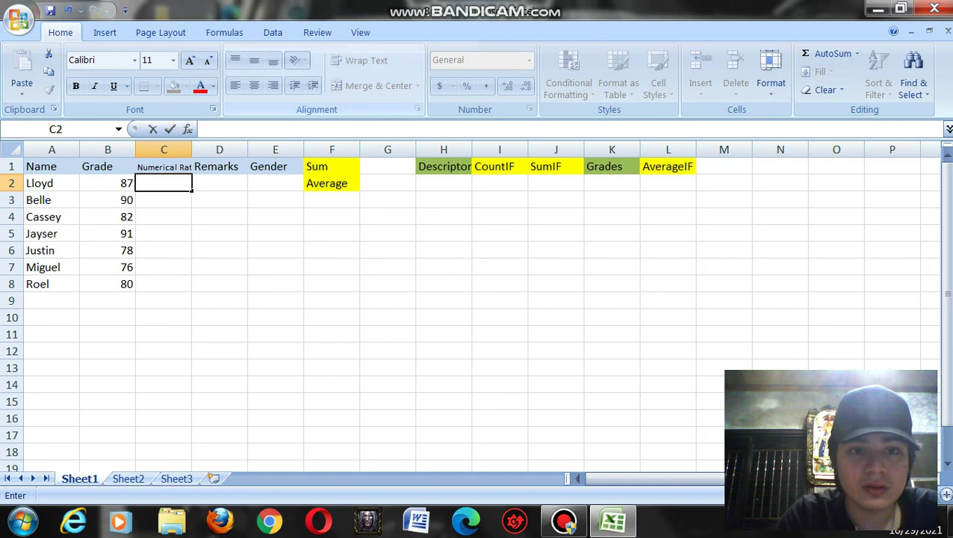
key("F2")
type("2")
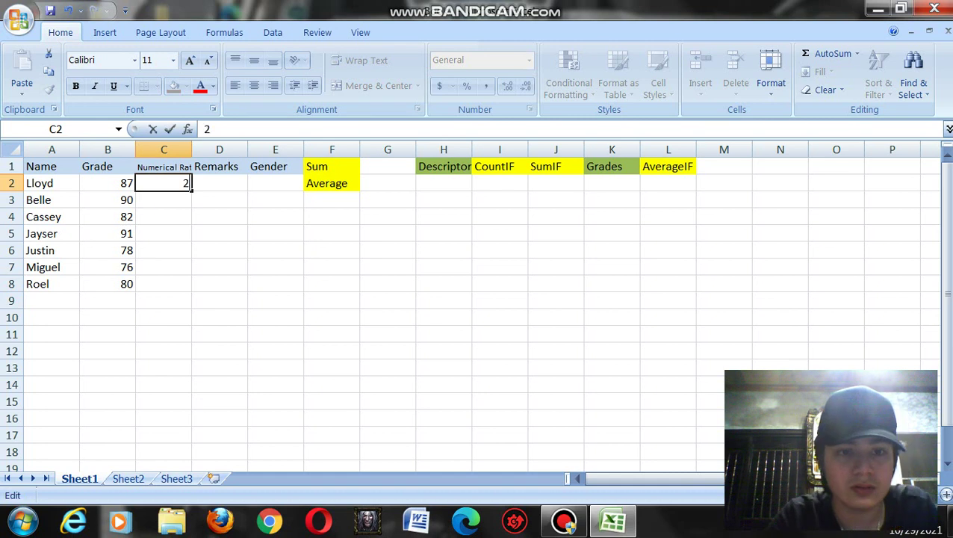
type("..........")
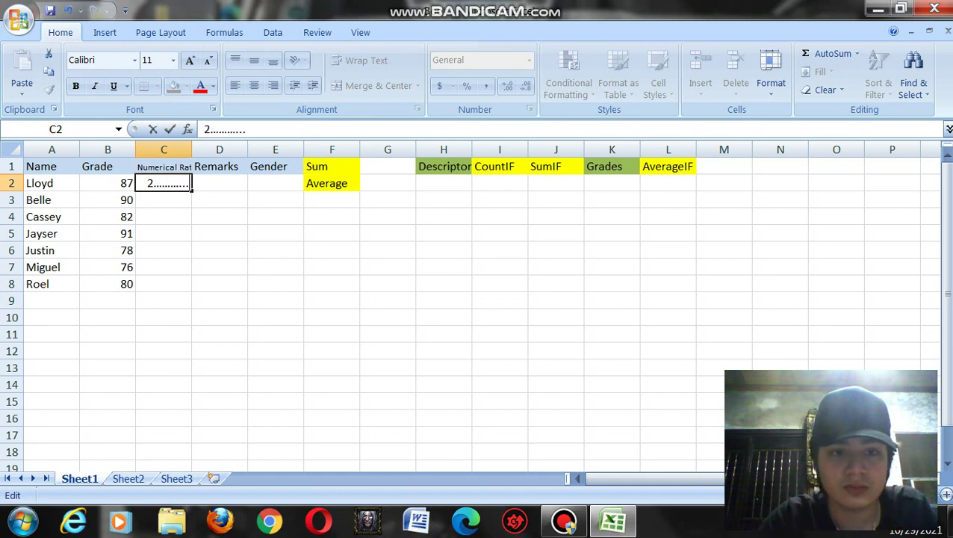
key("BackSpace")
key("BackSpace")
key("BackSpace")
key("BackSpace")
key("BackSpace")
key("BackSpace")
key("BackSpace")
key("BackSpace")
key("BackSpace")
key("BackSpace")
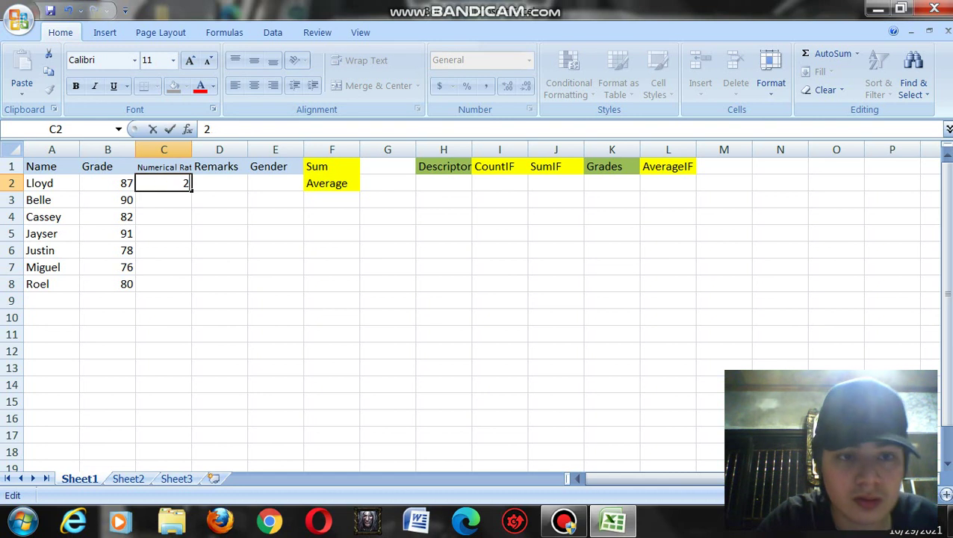
type(".00")
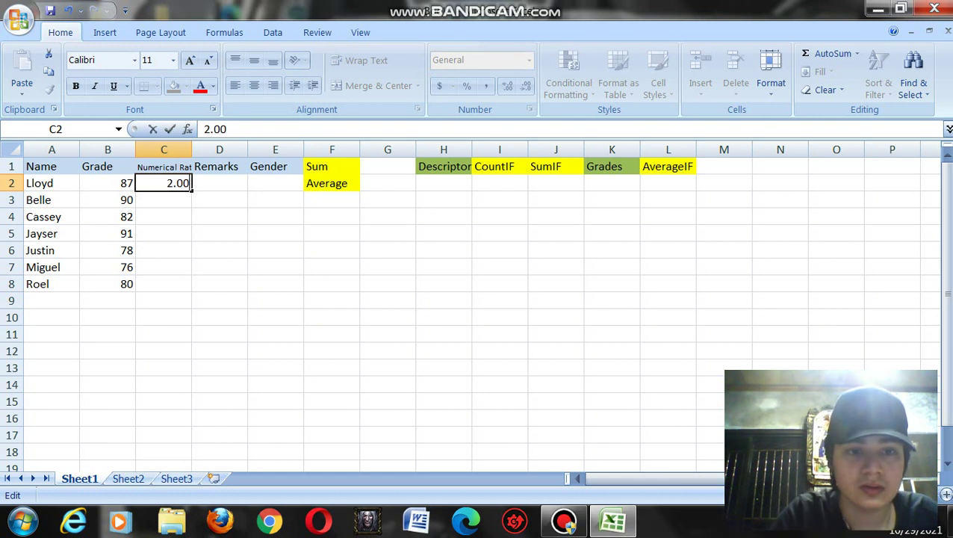
key("Return")
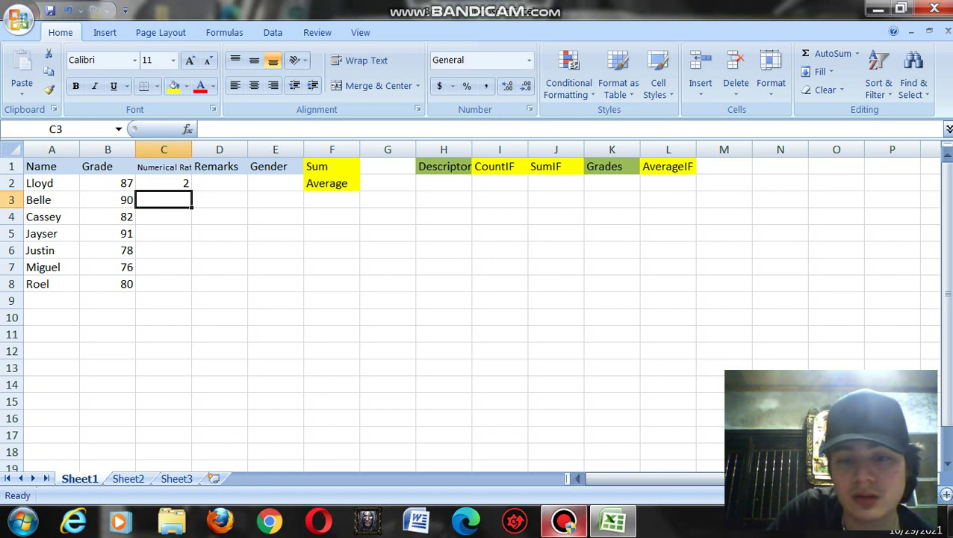
left_click(564, 520)
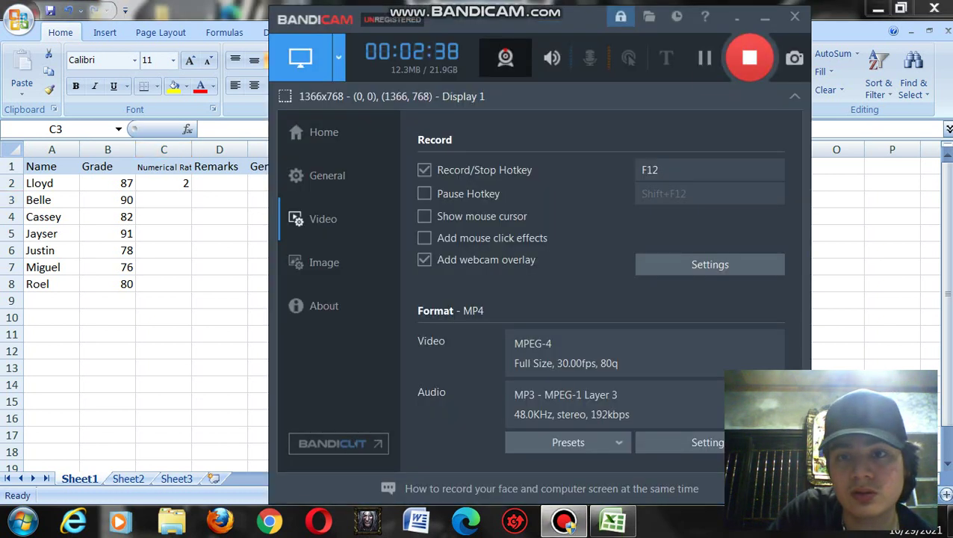
left_click(164, 166)
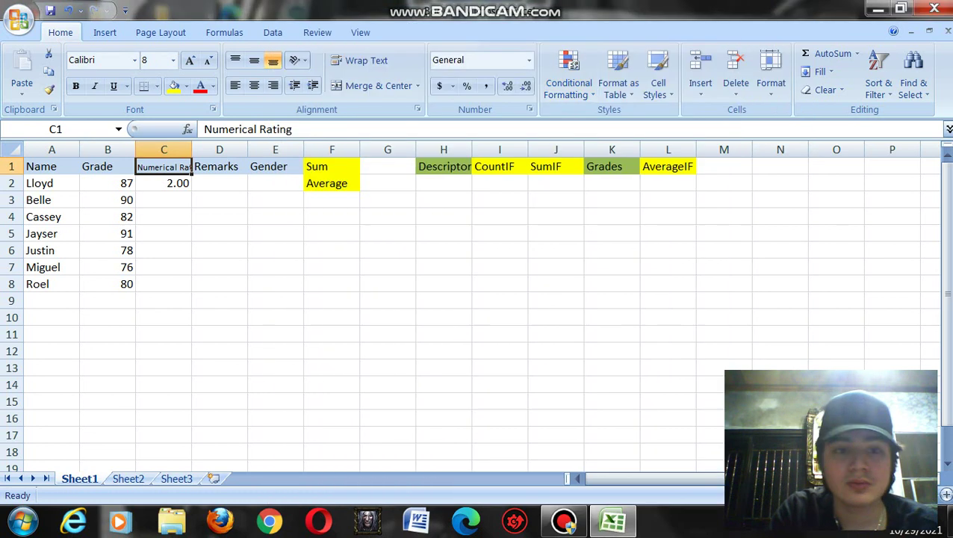
Enter the numerical ratings 1.75 and 2.50 in cells C3 and C4
left_click(164, 199)
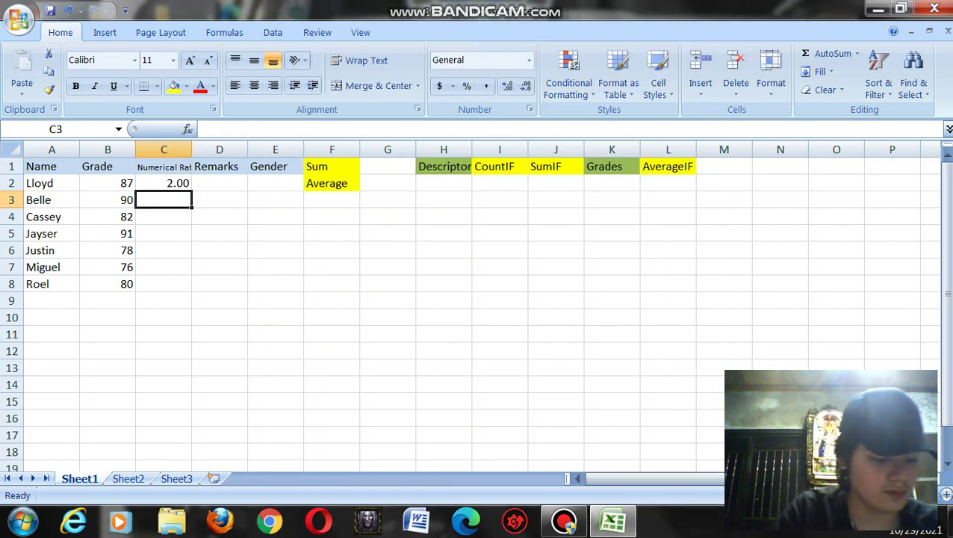
type("1")
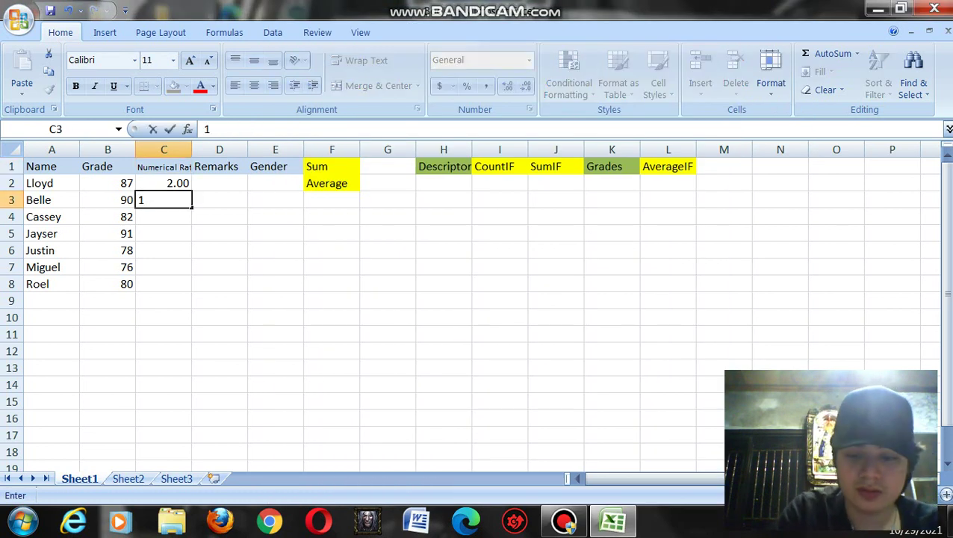
type(".75")
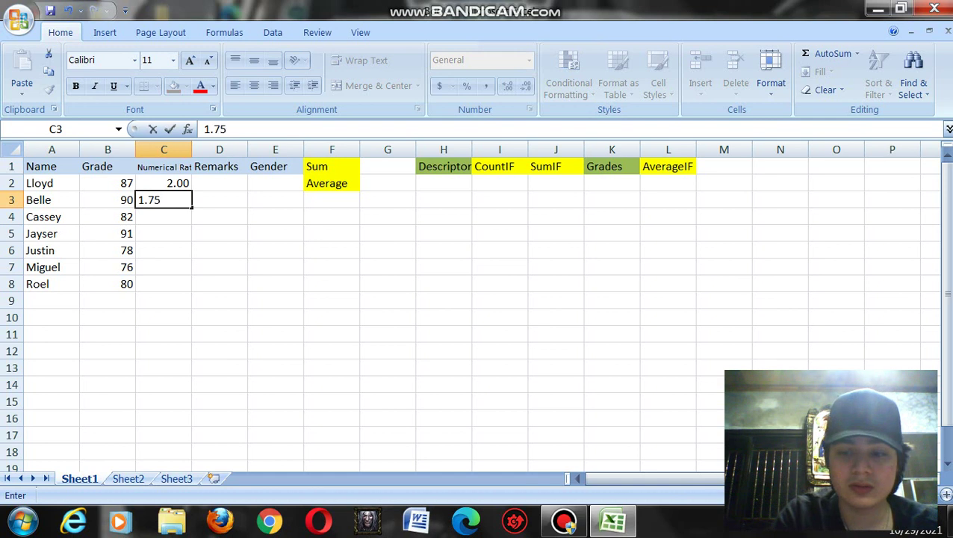
key("Return")
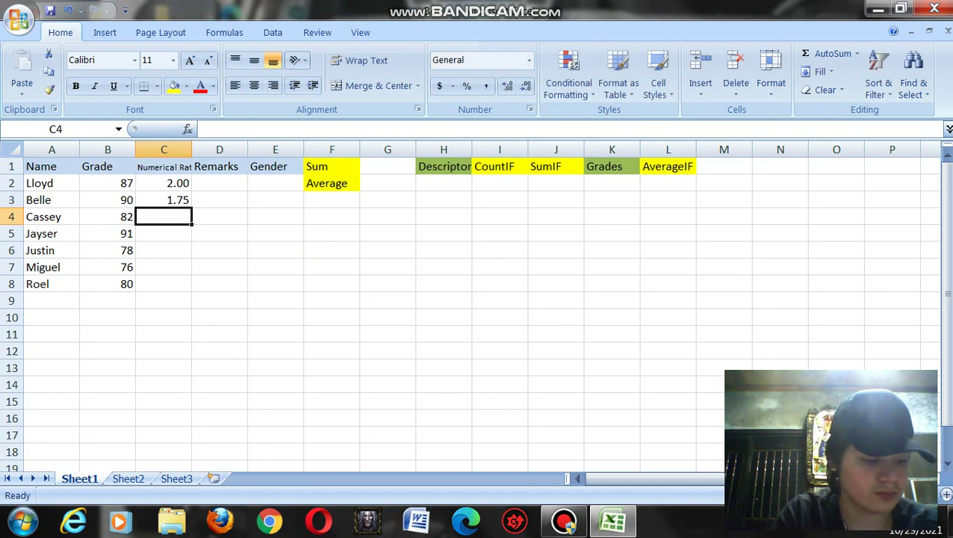
type("2.50")
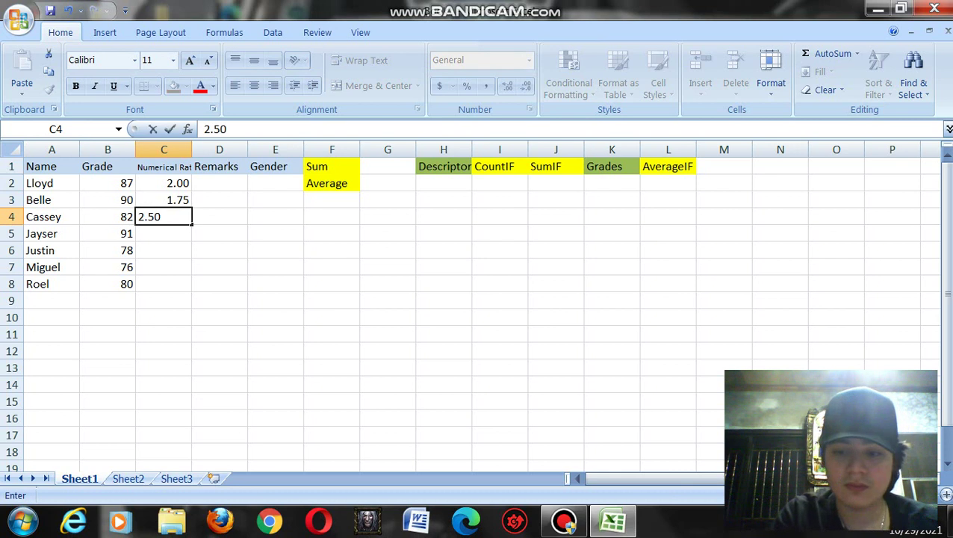
key("Return")
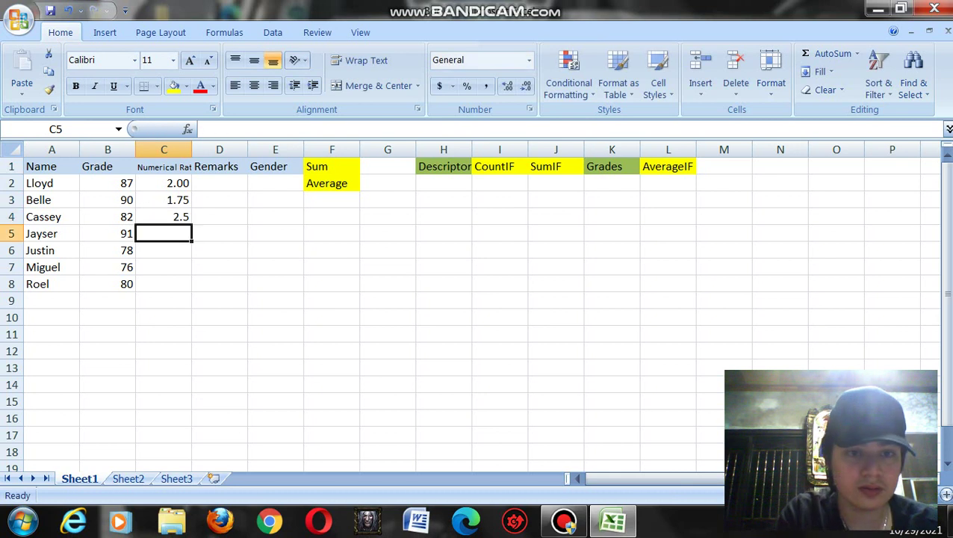
Enter the numerical ratings 1.75, 2.75 and 3.00 in cells C5 to C7
type("1")
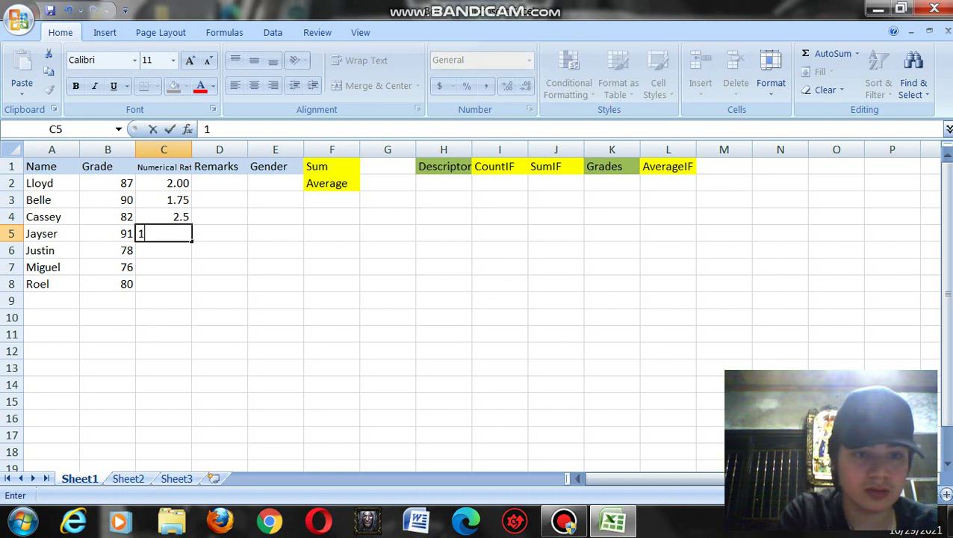
type(".75")
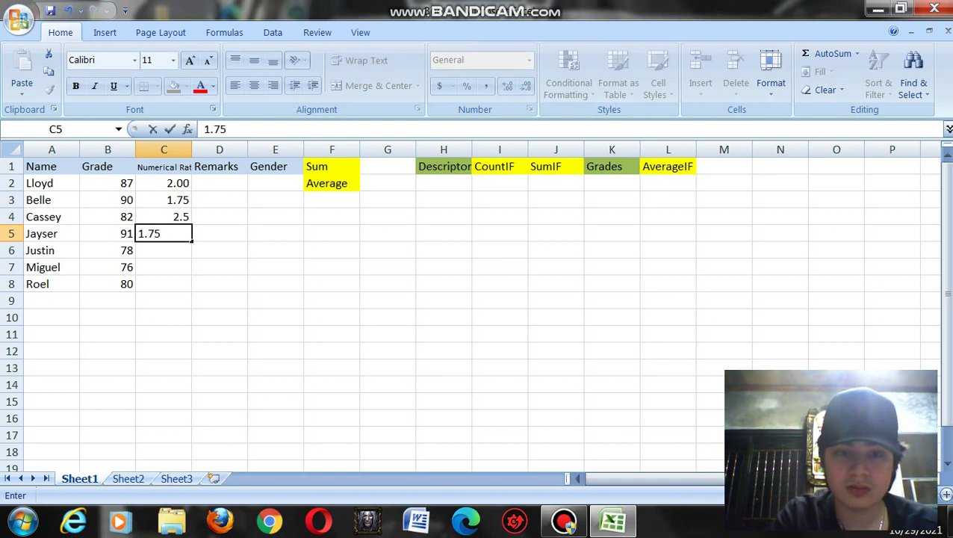
key("Return")
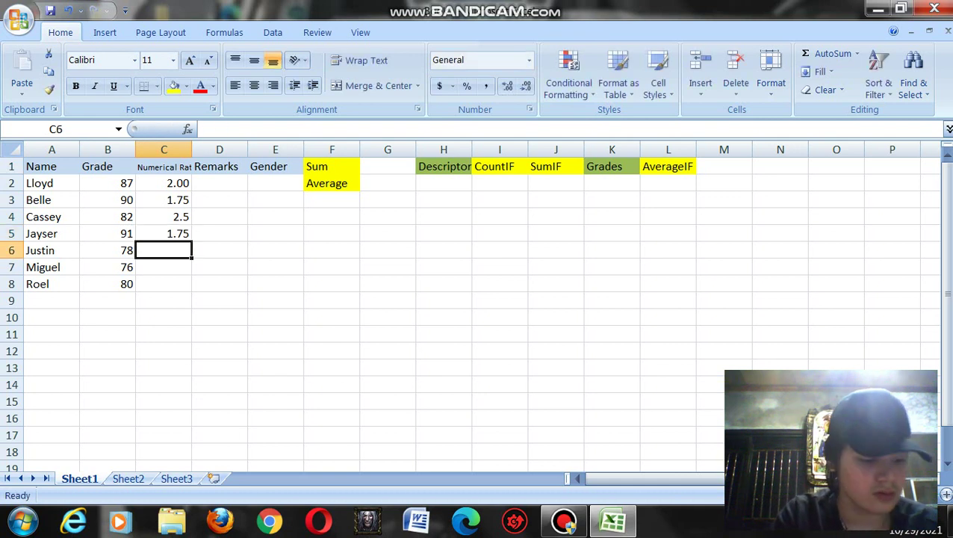
type("2")
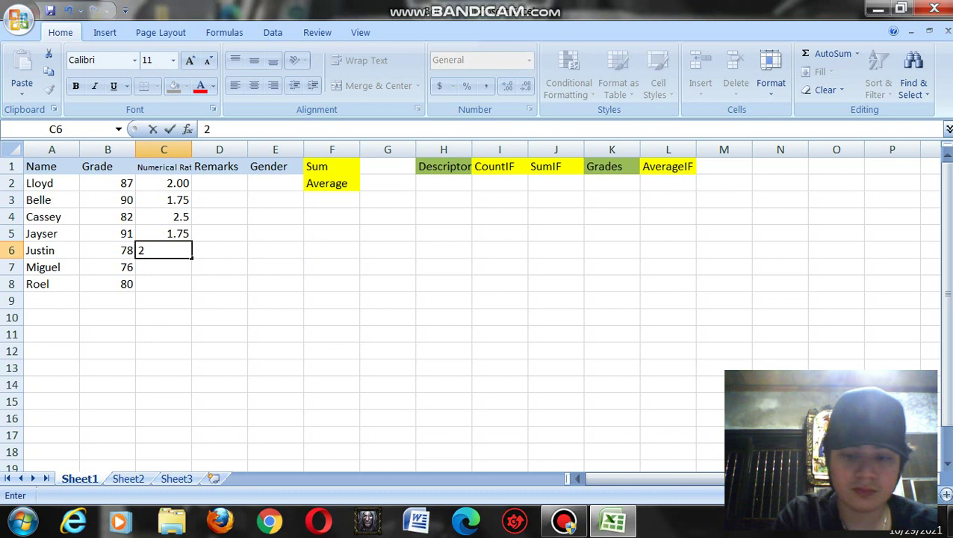
type(".75")
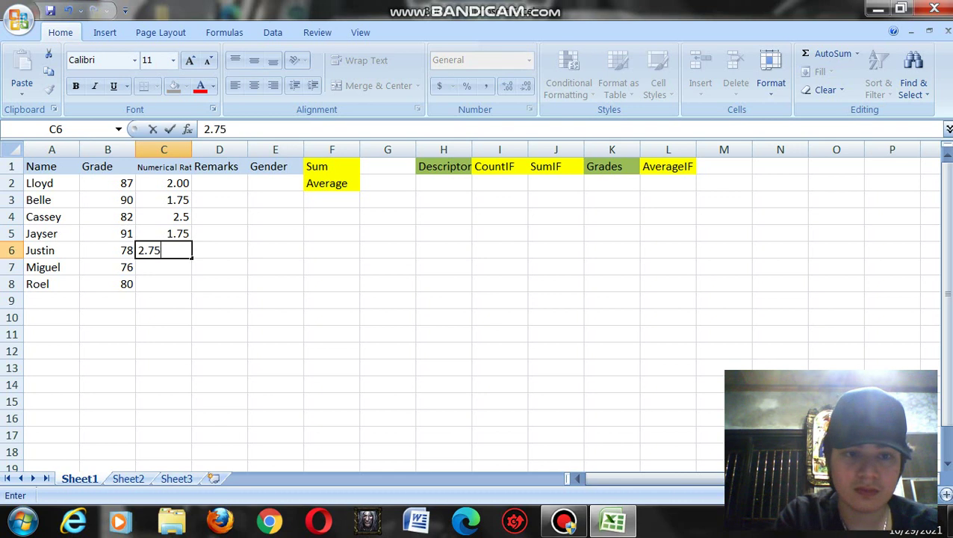
key("Return")
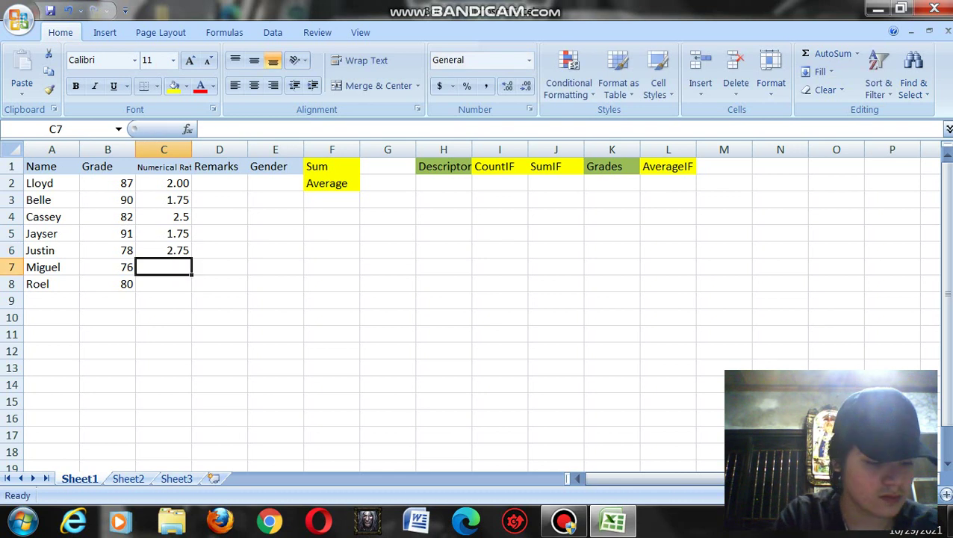
type("3.00")
key("Return")
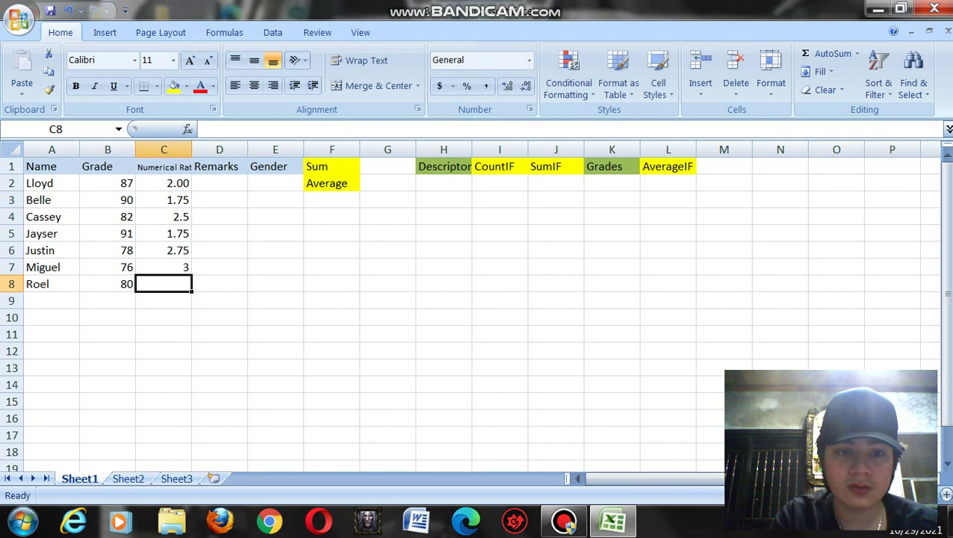
Apply the Number format to the numerical rating in cell C7
left_click(163, 267)
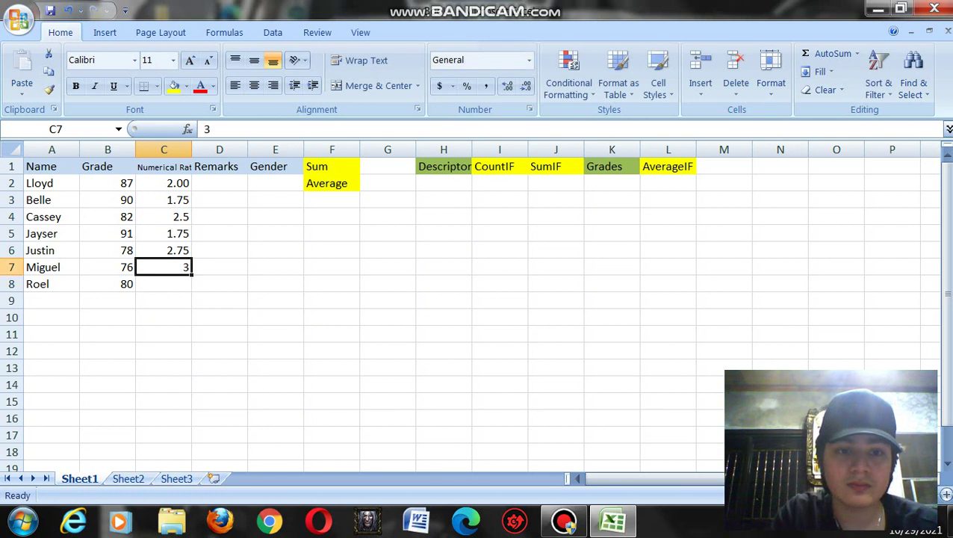
left_click(529, 59)
key("Down")
key("Return")
Enter the numerical rating 2.50 in cell C8 and apply the Number format to it
left_click(163, 284)
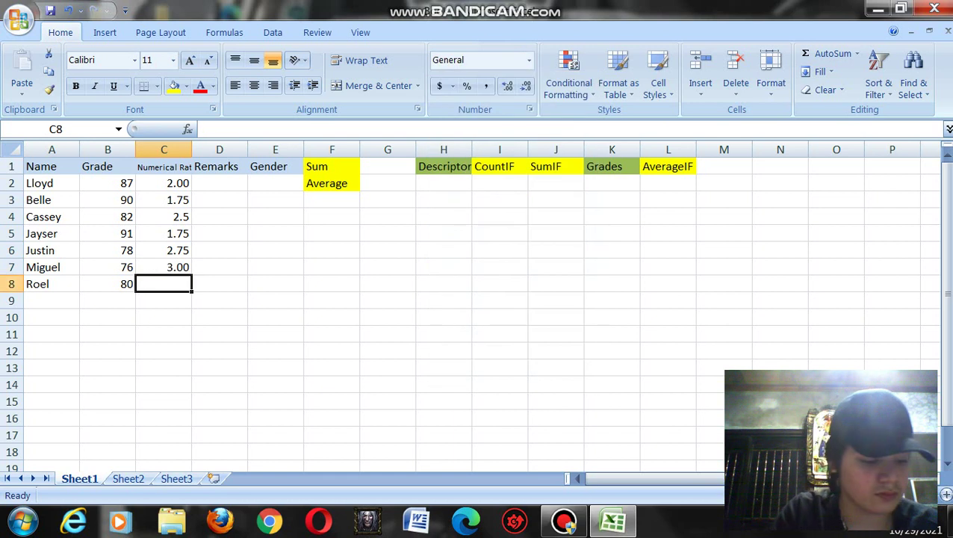
type("2.50")
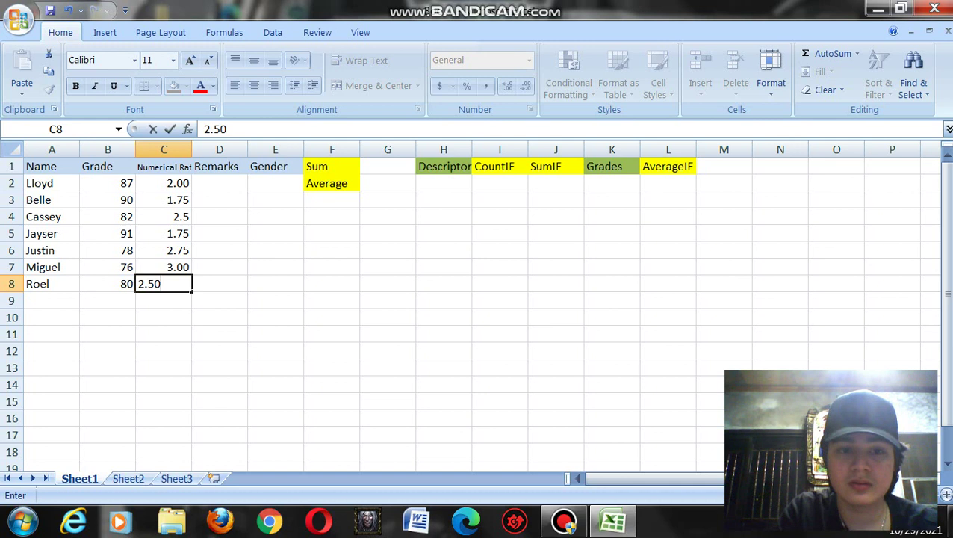
key("Return")
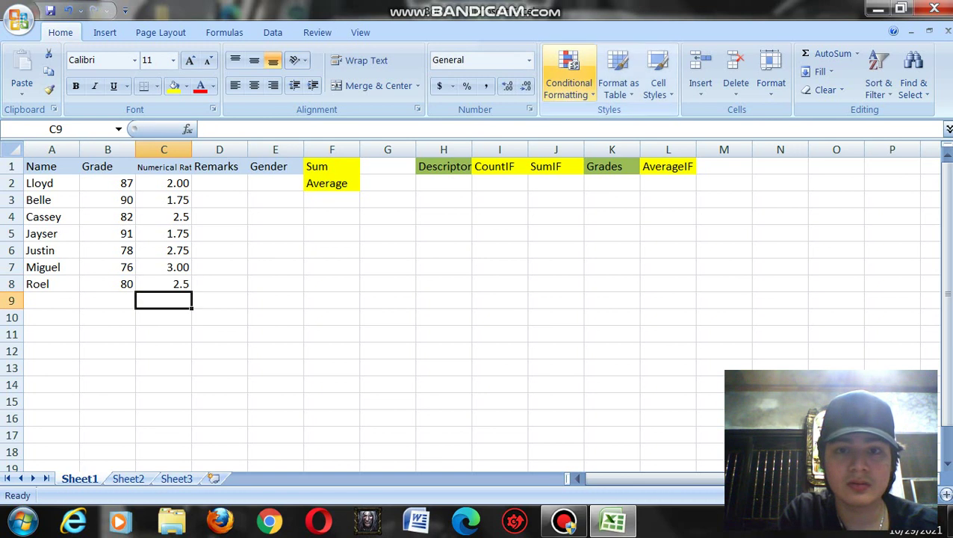
key("Up")
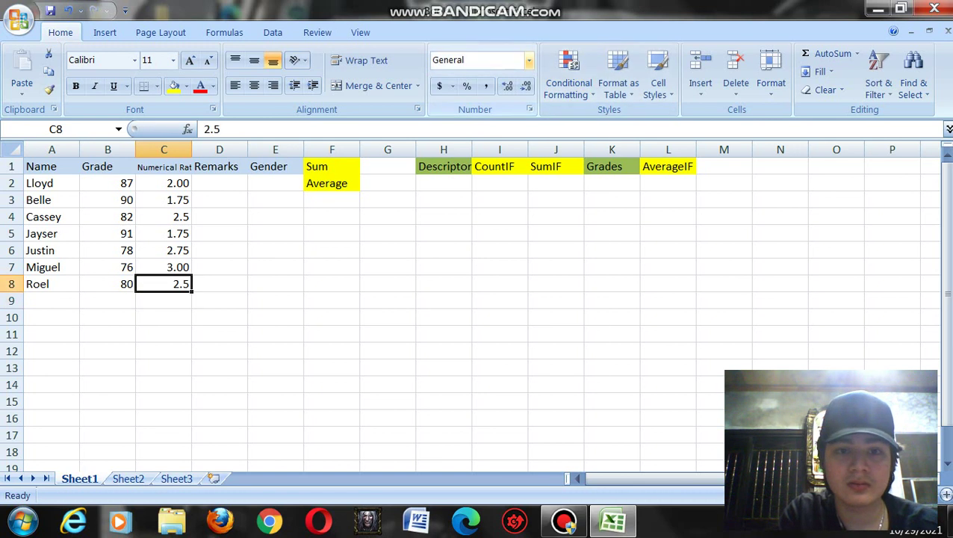
left_click(529, 60)
left_click(478, 124)
Apply the Number format to the numerical rating in cell C4
left_click(164, 217)
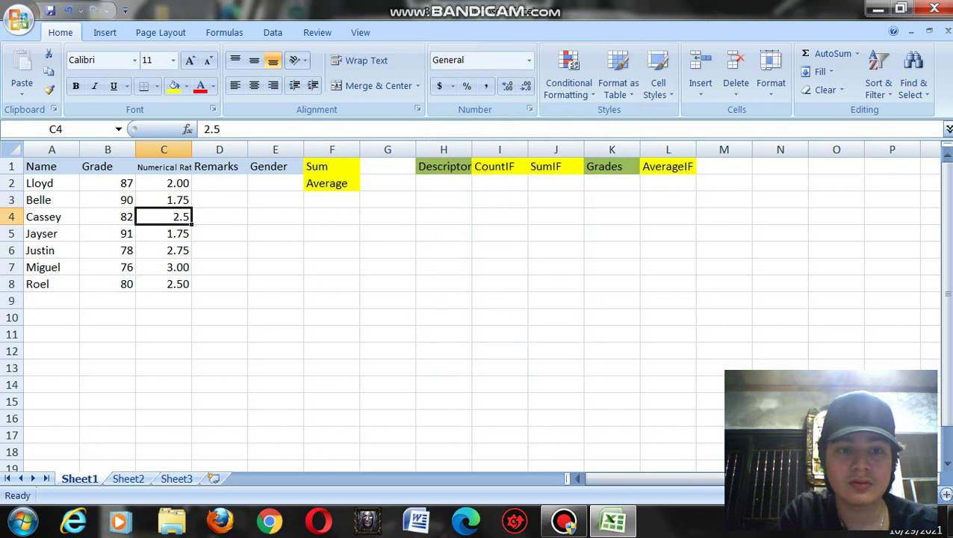
left_click(529, 60)
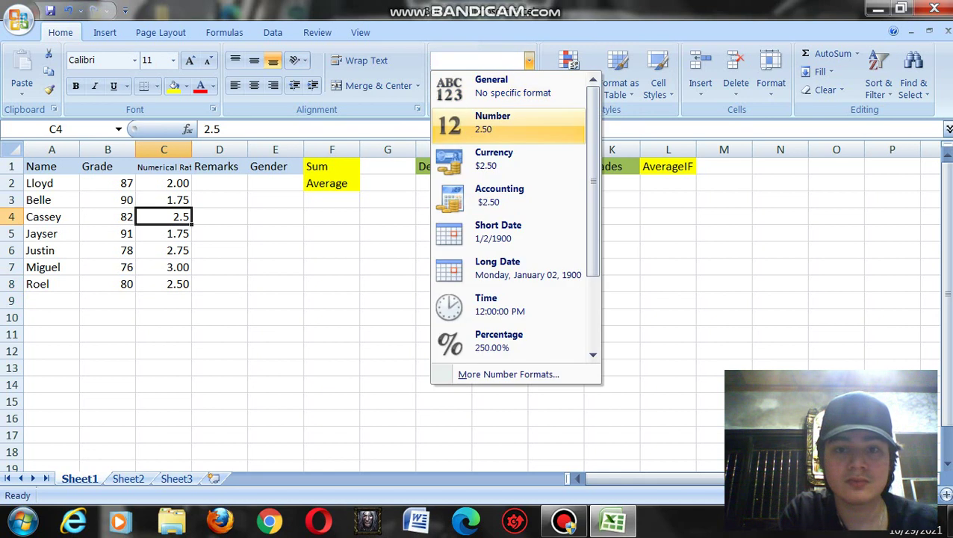
left_click(493, 123)
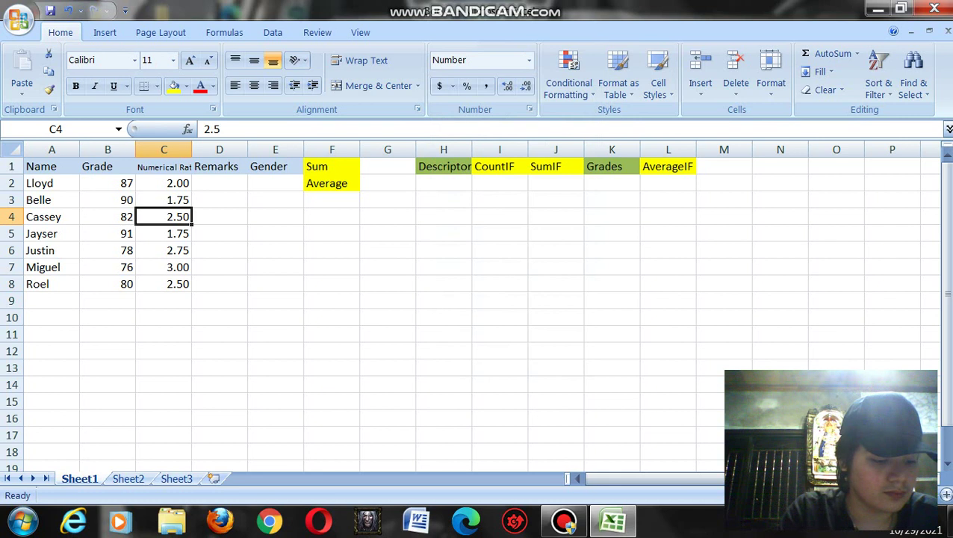
Enter the remarks Good in cell D2 and Very Good in cell D3
left_click(219, 183)
type("Good")
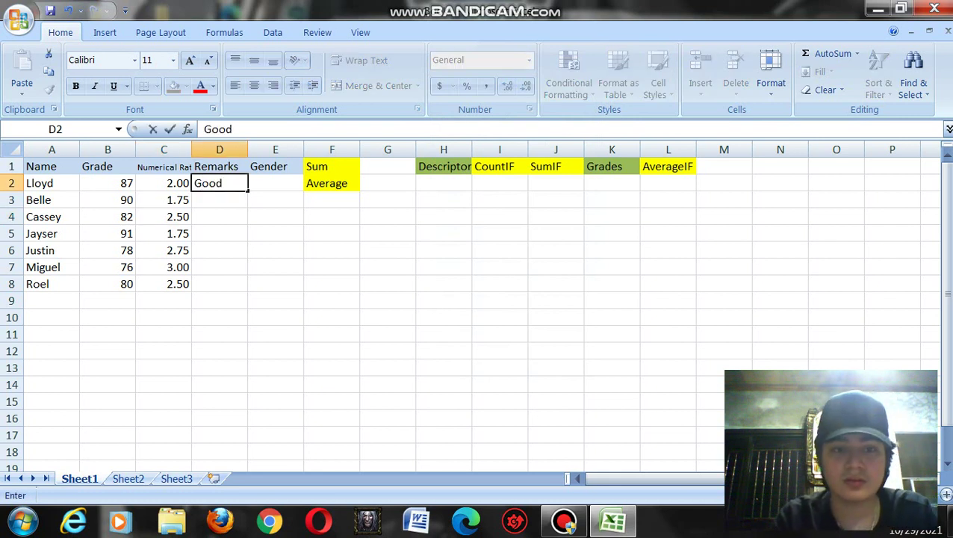
key("Return")
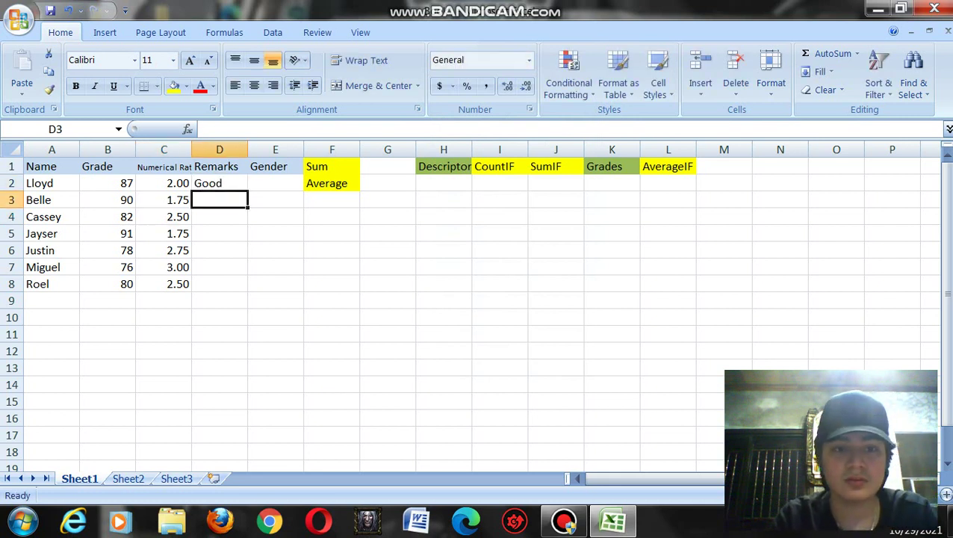
type("V")
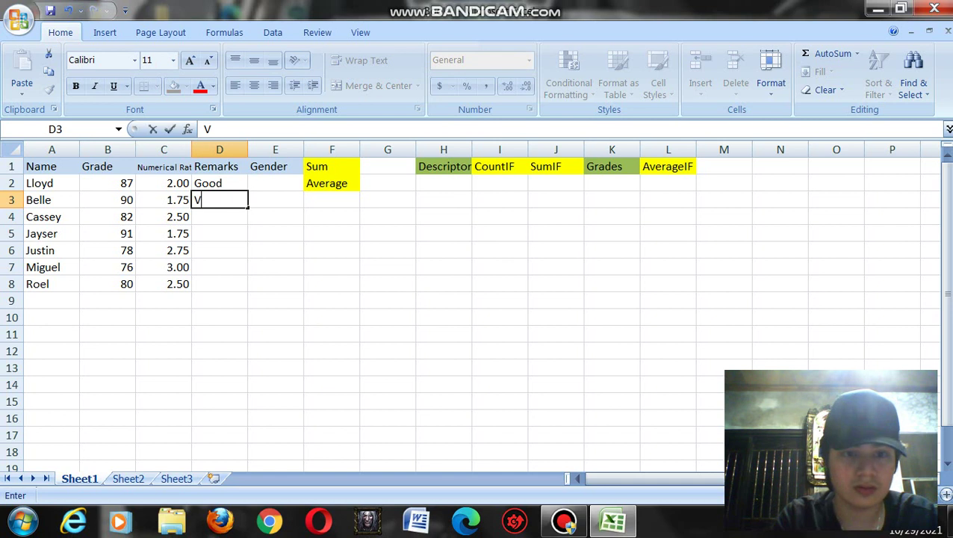
type("ery ")
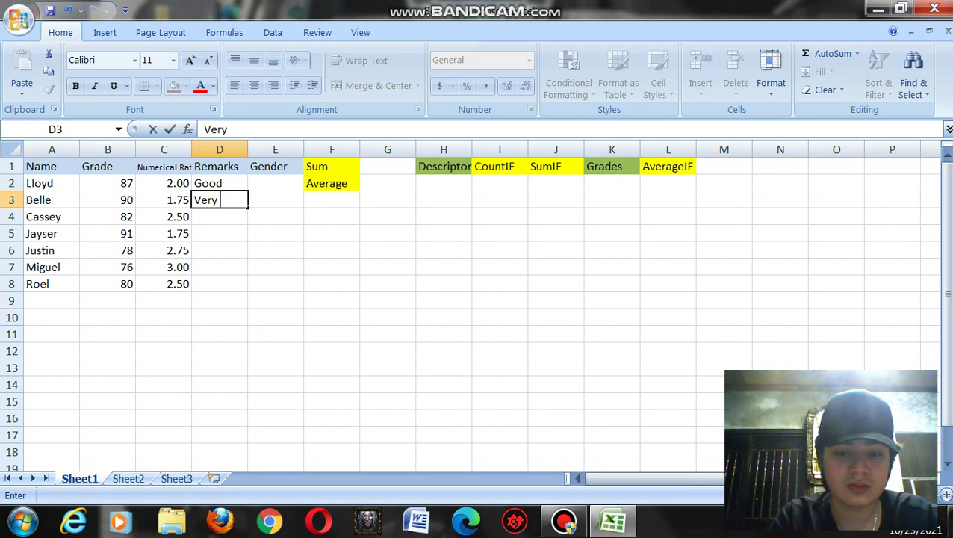
type("Good")
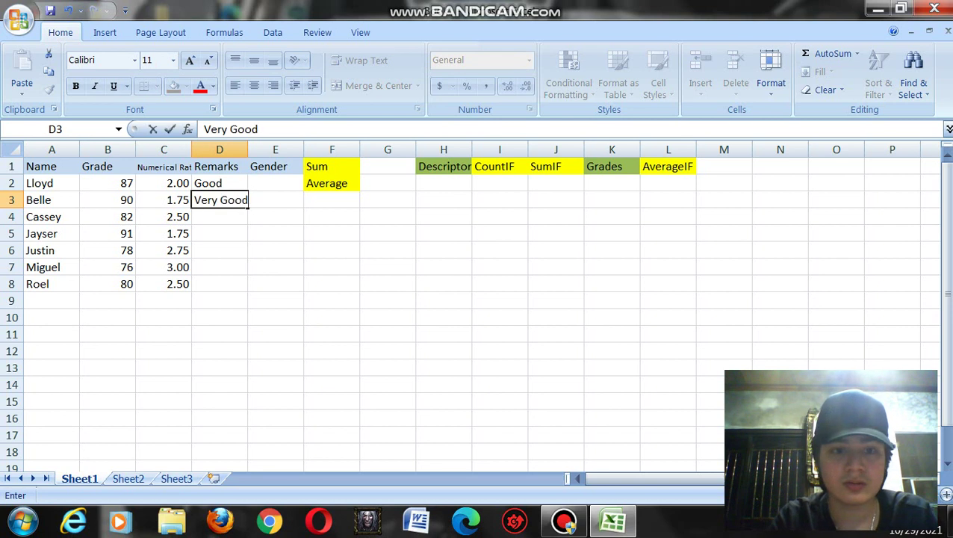
key("Return")
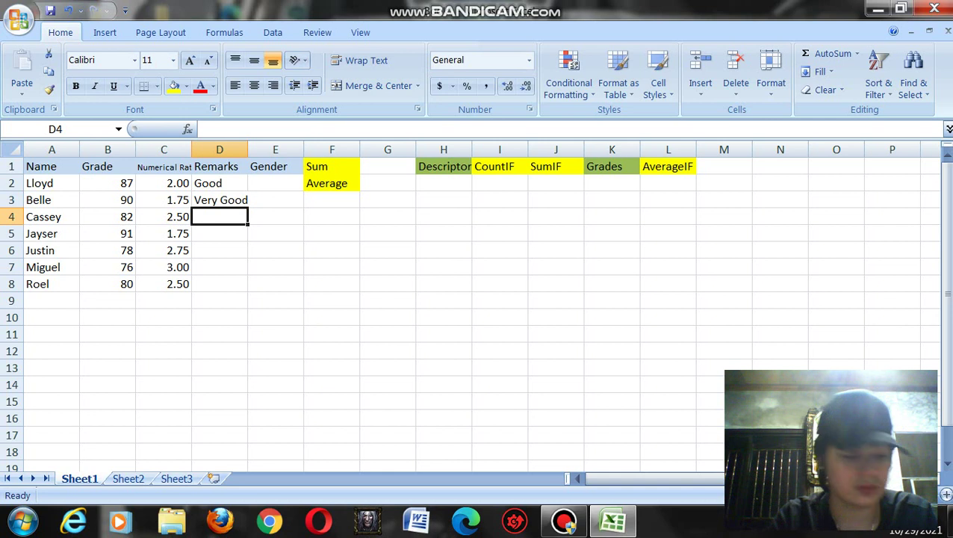
Enter the remarks Satisfactory in cell D4 and Passed in cell D5
type("Sa")
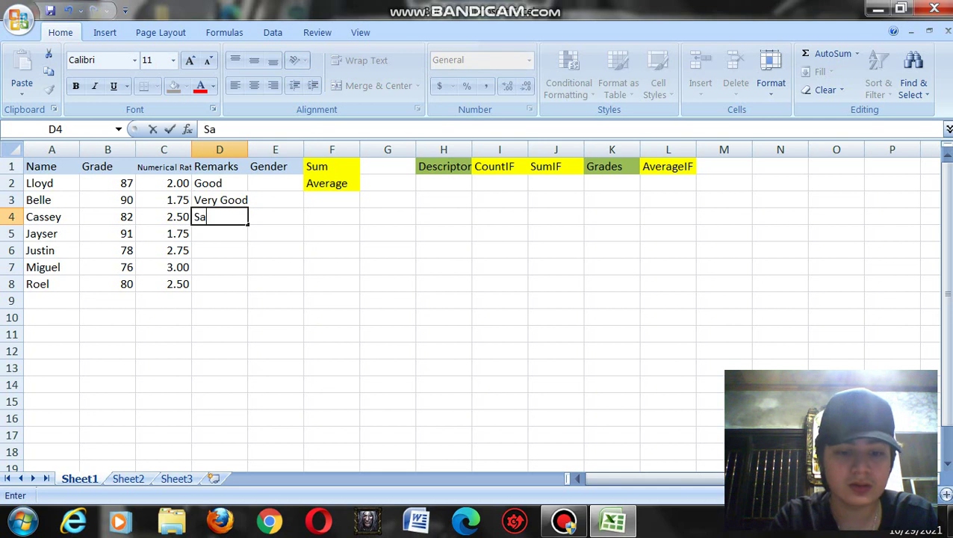
type("tisfactory")
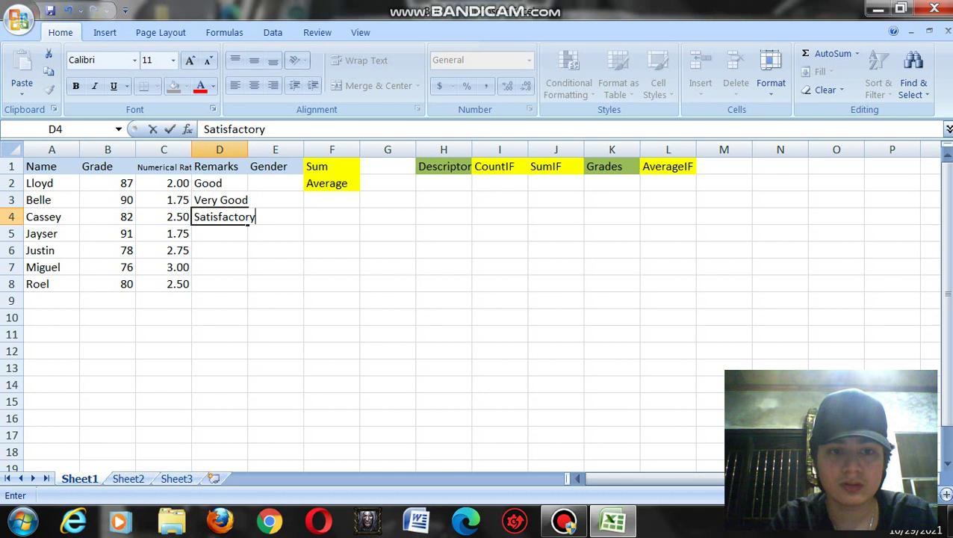
key("Return")
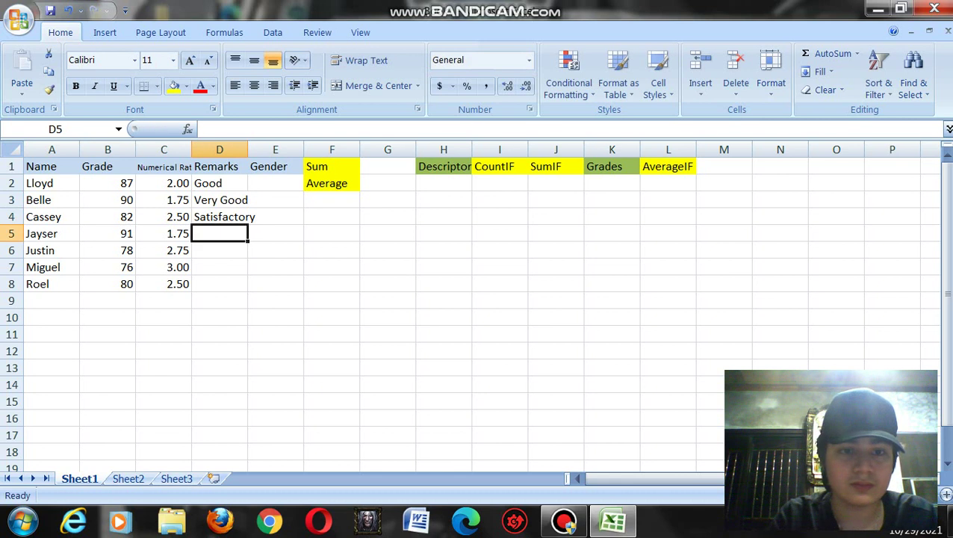
type("Passed")
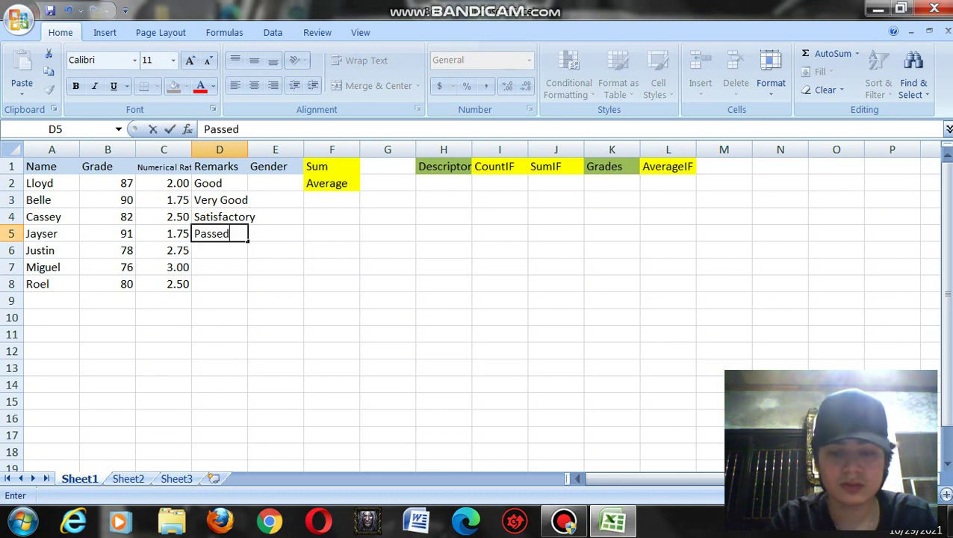
key("Return")
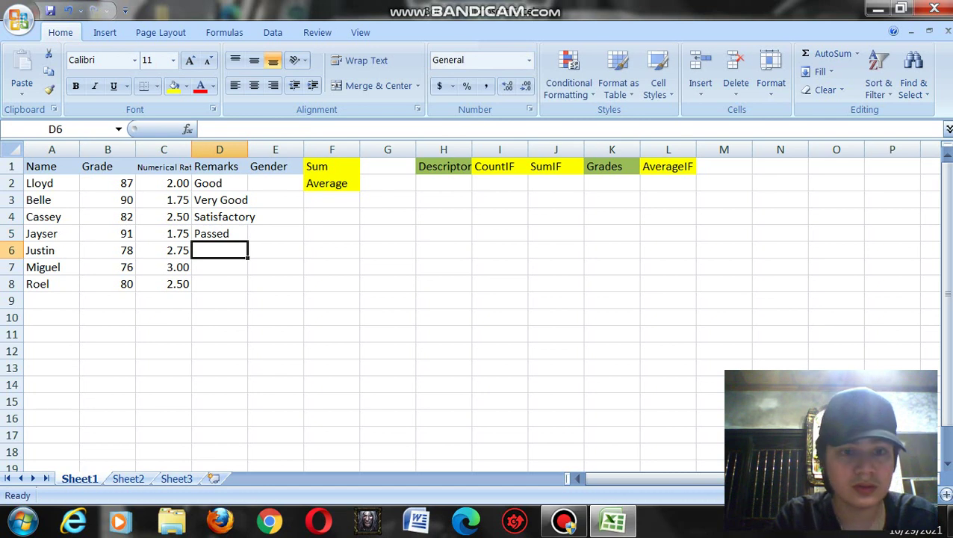
Replace the remark in cell D5 with Very Good
left_click(219, 233)
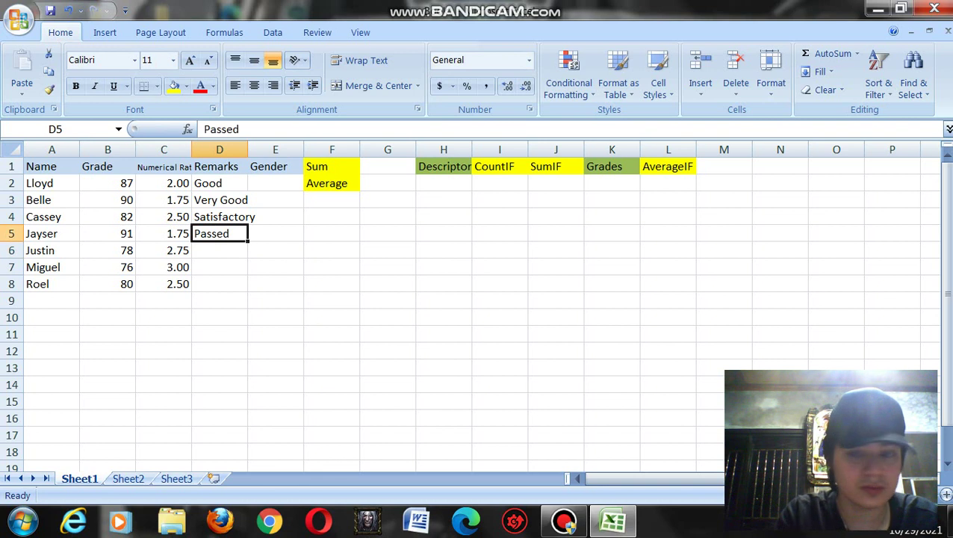
key("BackSpace")
type("VE")
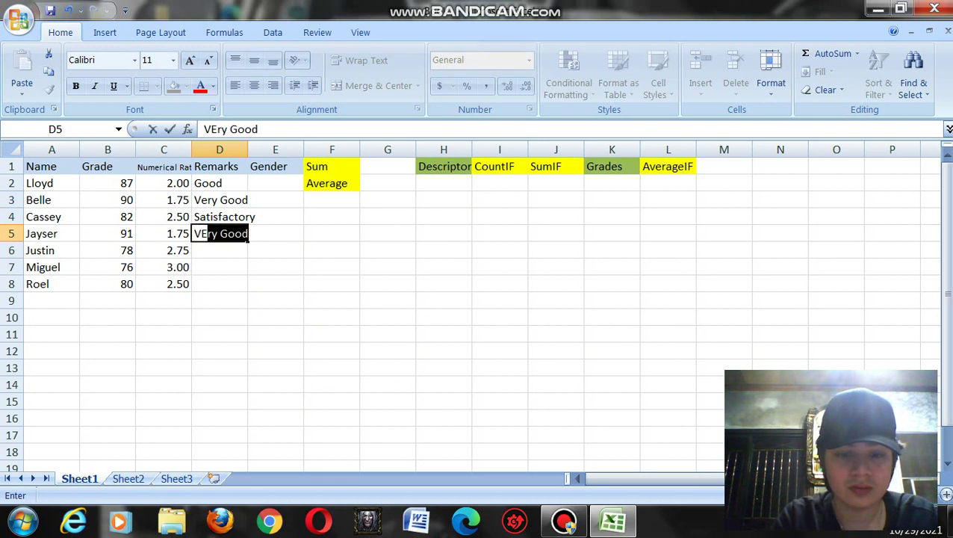
key("BackSpace")
key("BackSpace")
type("ery ")
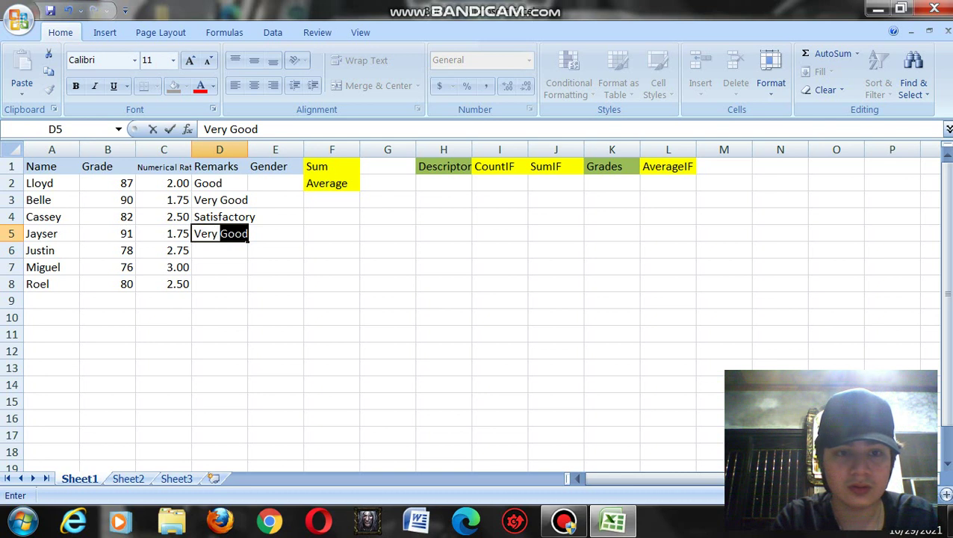
type("Good")
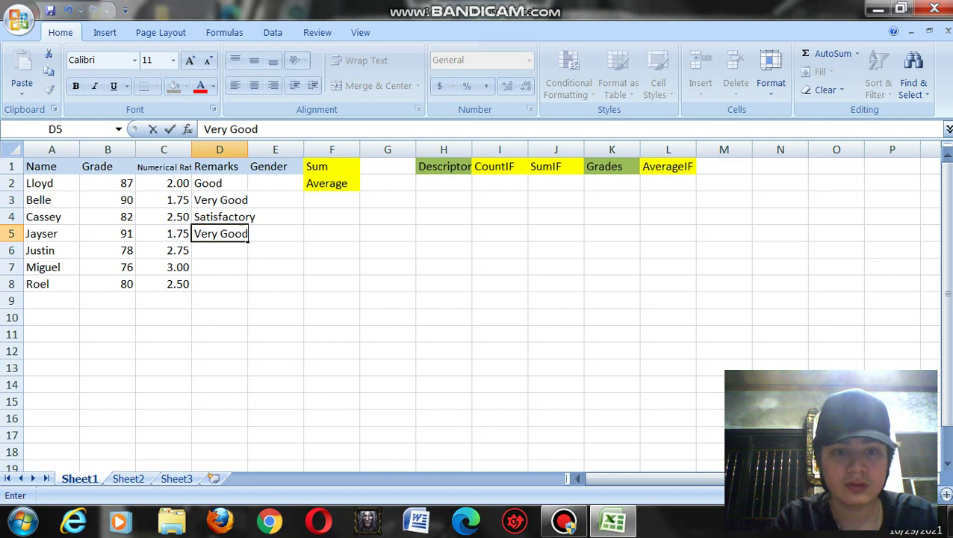
key("Return")
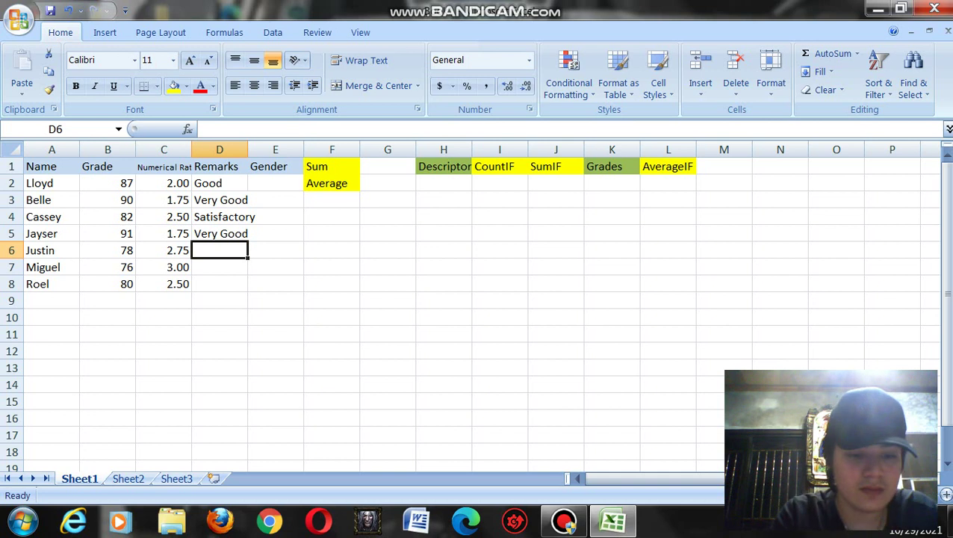
Enter the remark Satisfactory in cell D6
type("Satis")
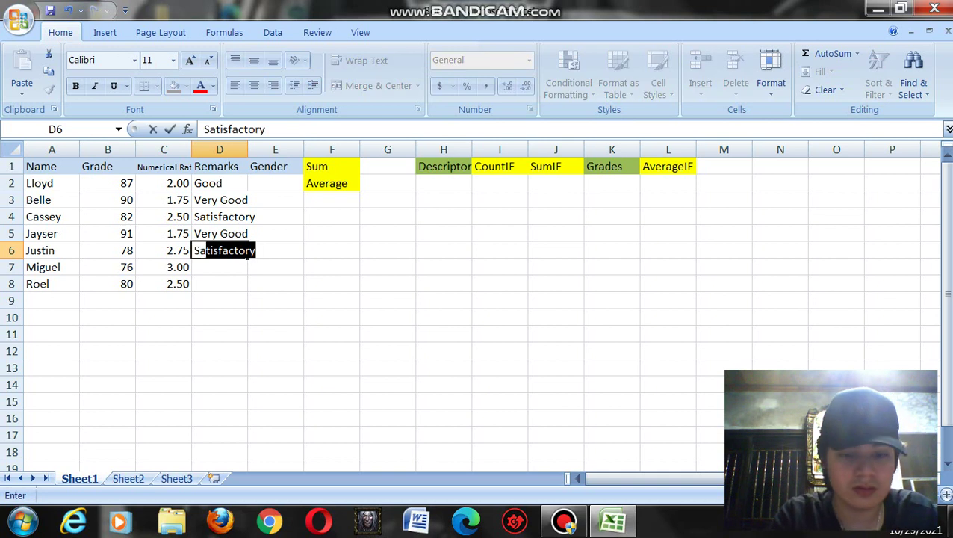
type("factory")
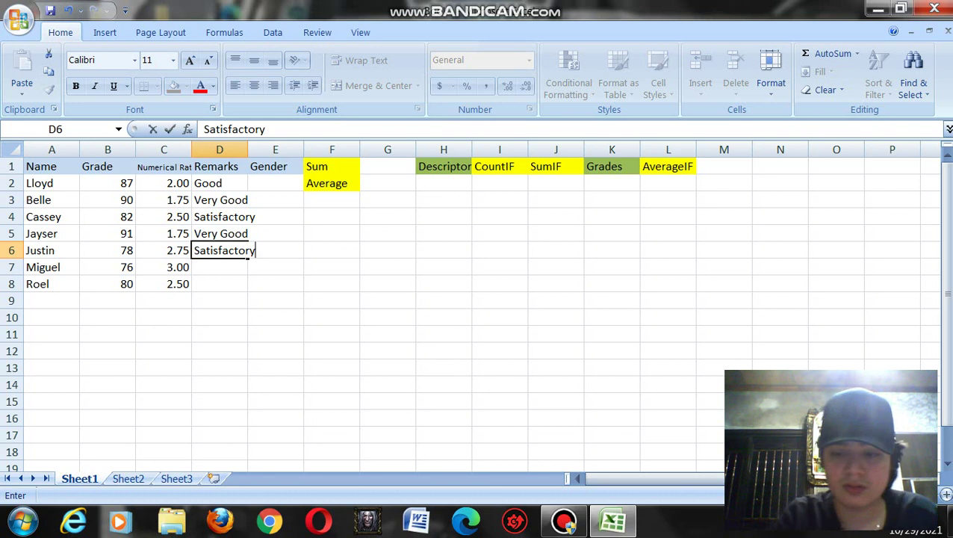
key("Return")
left_click(563, 521)
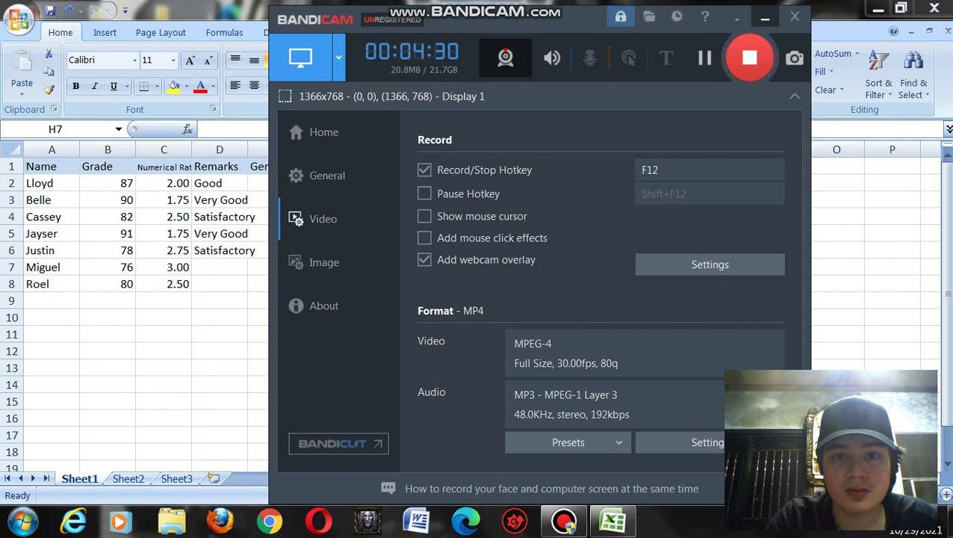
left_click(563, 521)
Enter the remarks Passed in cell D7 and Satisfactory in cell D8
left_click(219, 267)
type("Passed")
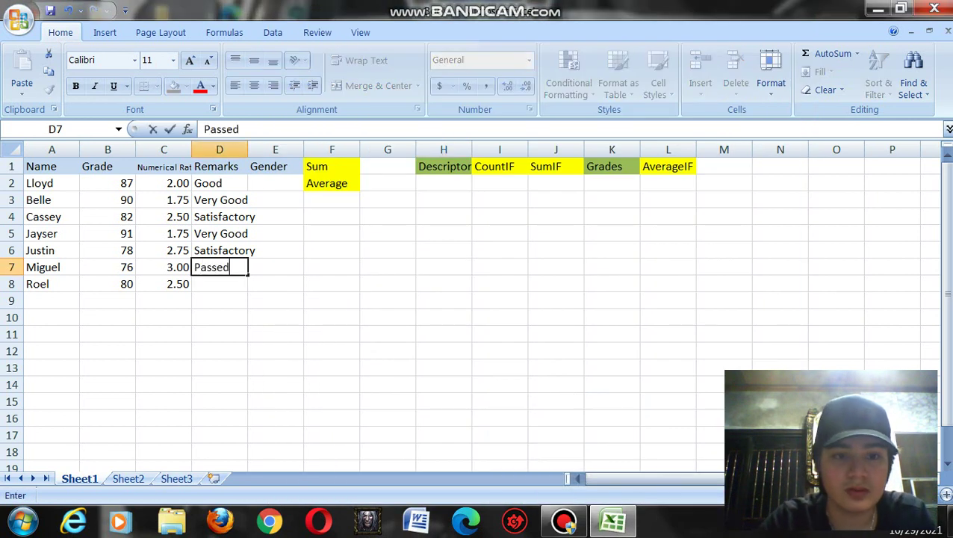
key("Return")
type("Satis")
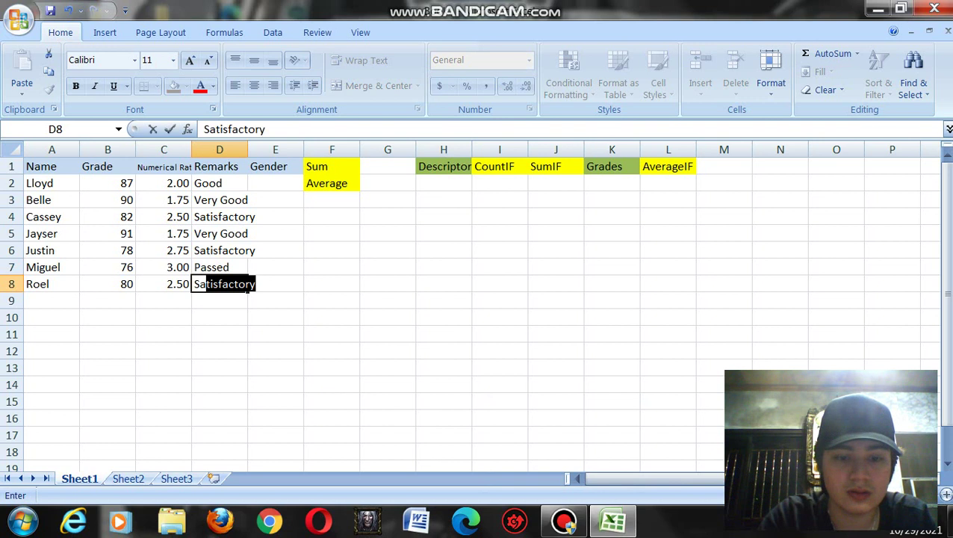
type("fact")
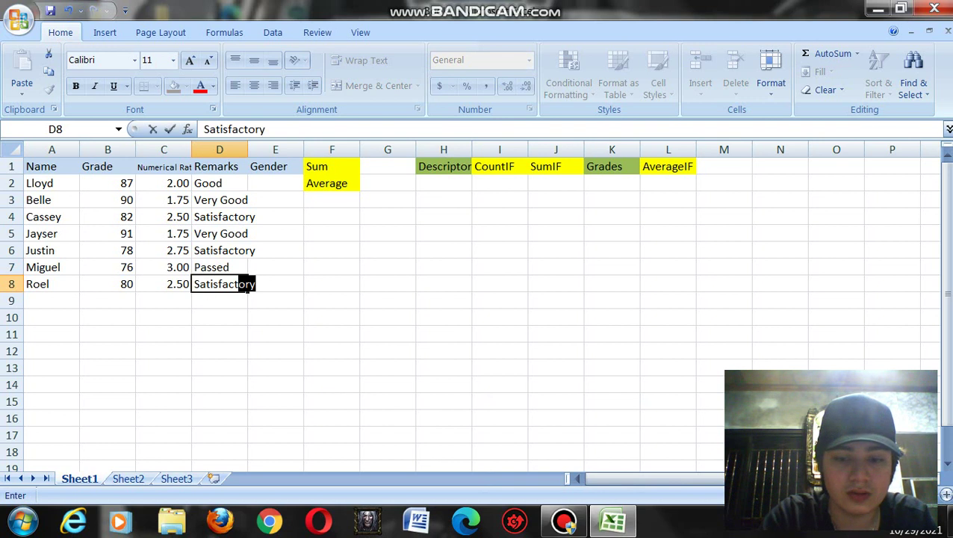
type("ory")
key("Return")
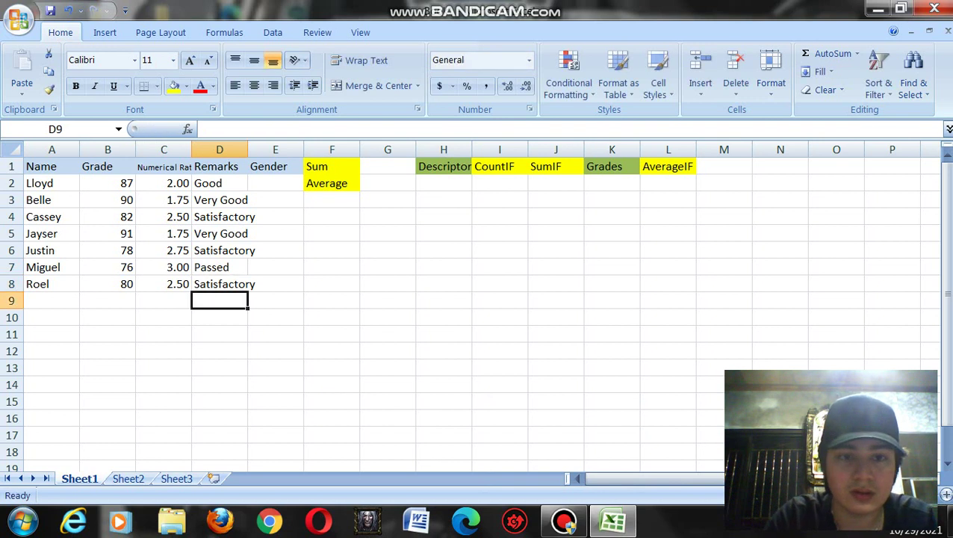
Enter the genders Male in cell E2 and Female in cell E3
left_click(275, 183)
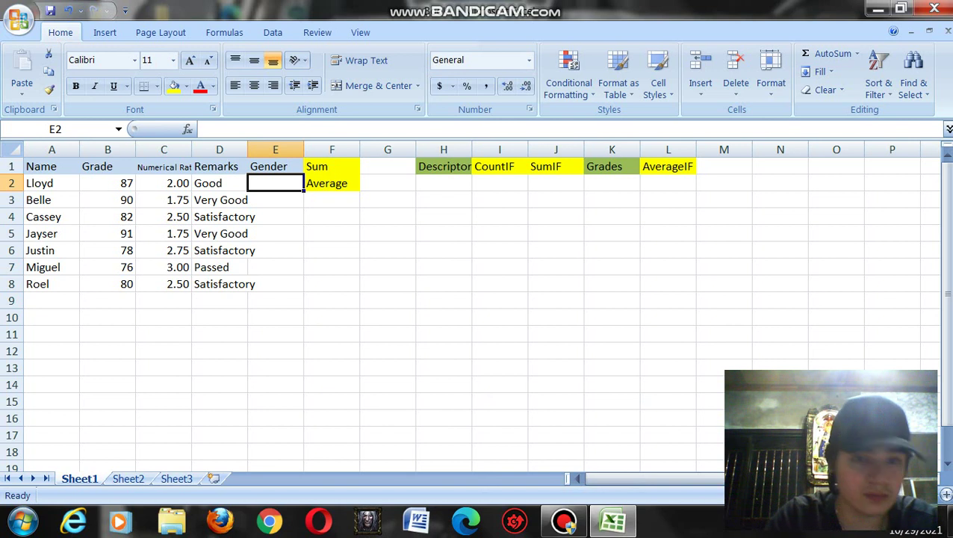
type("Male")
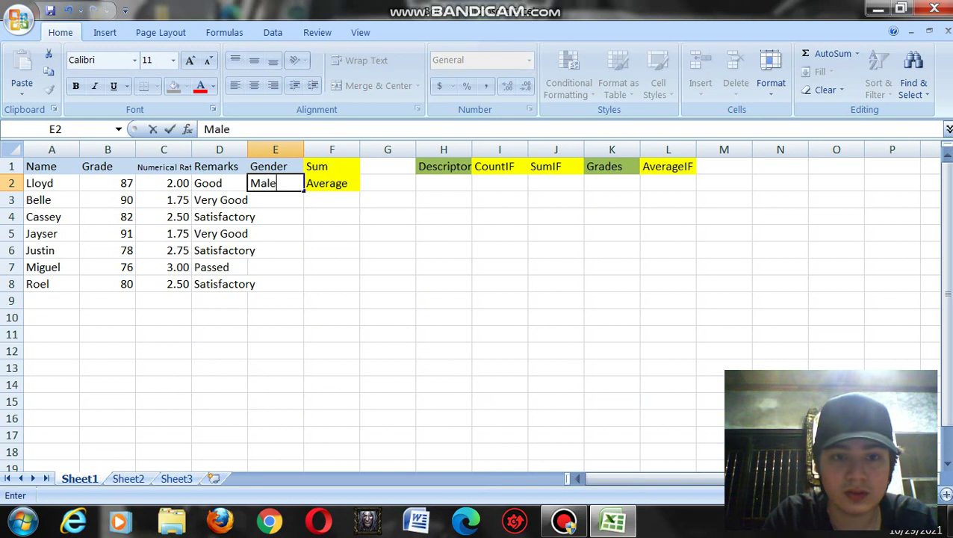
key("Return")
type("Female")
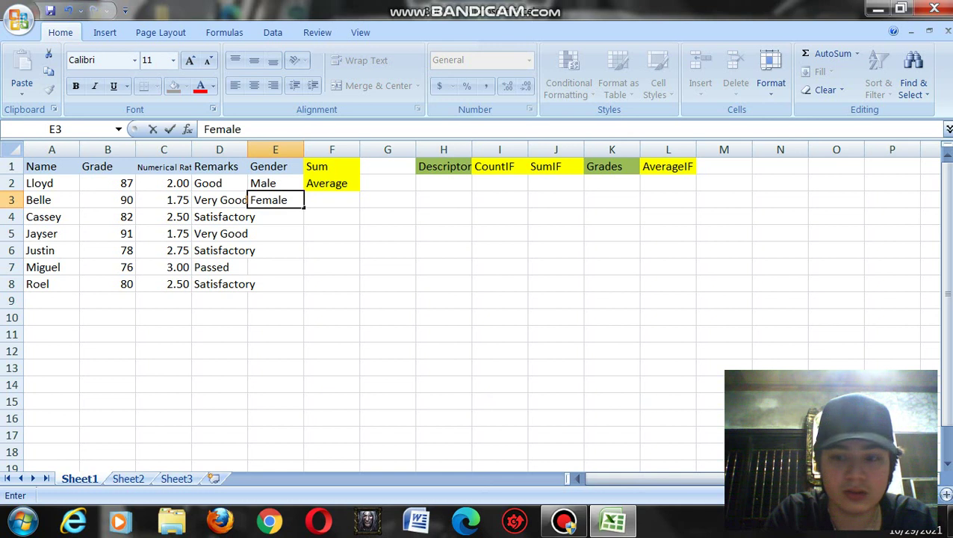
key("Return")
Enter the gender Female in cell E4
type("FEmal")
key("BackSpace")
key("BackSpace")
key("BackSpace")
key("BackSpace")
key("BackSpace")
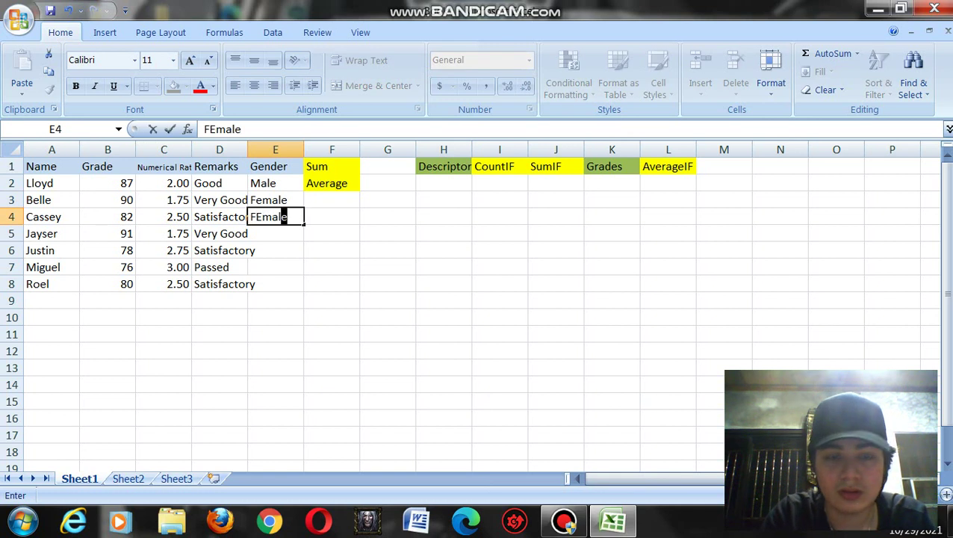
type("emale")
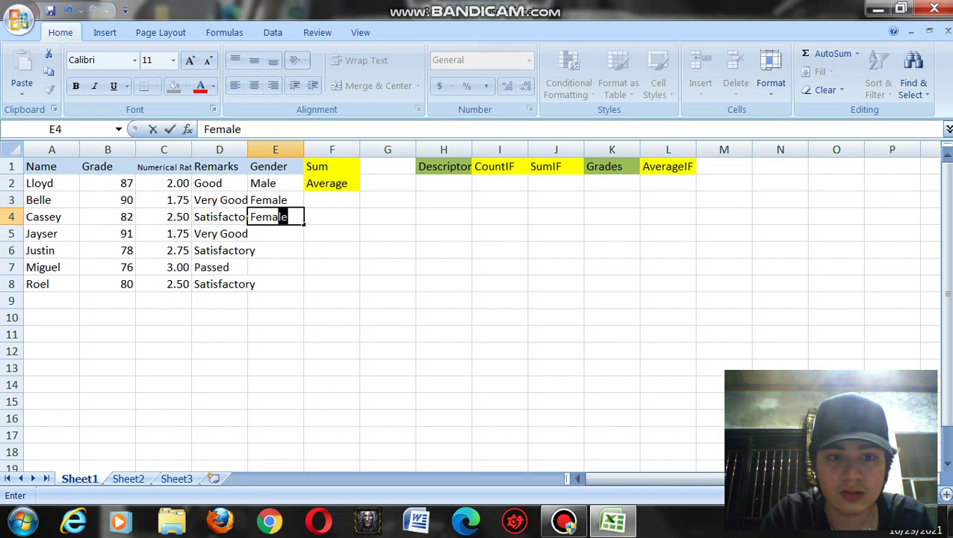
key("Return")
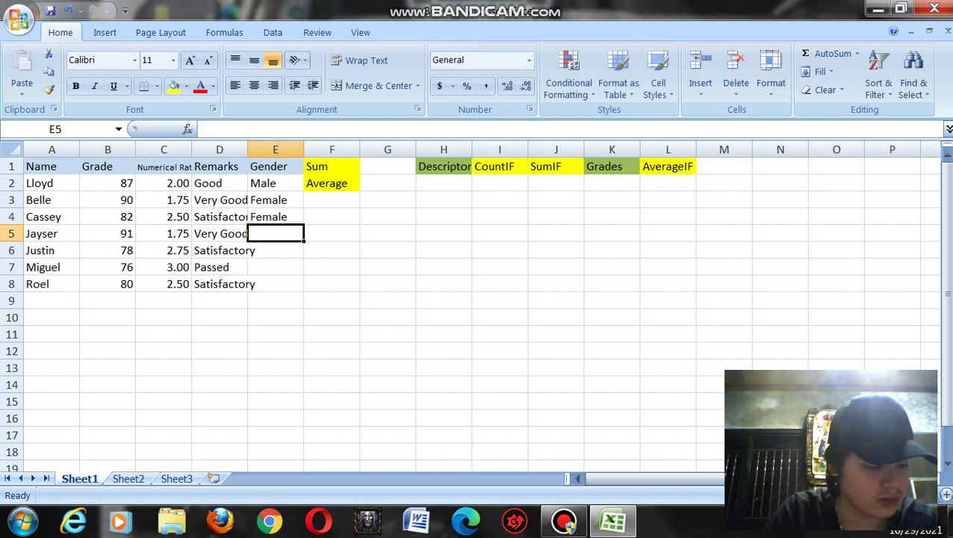
Enter the gender Male in cell E5
type("MA")
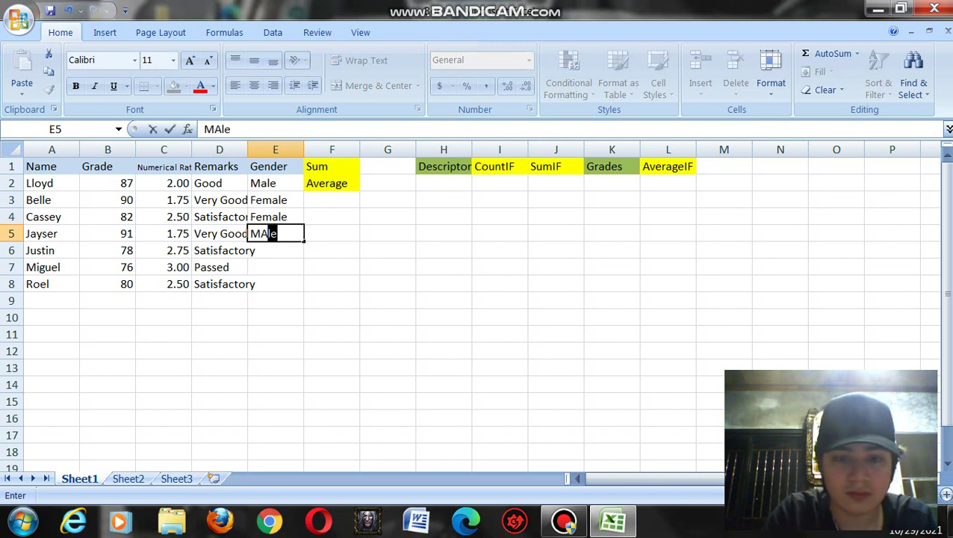
key("BackSpace")
type("ale")
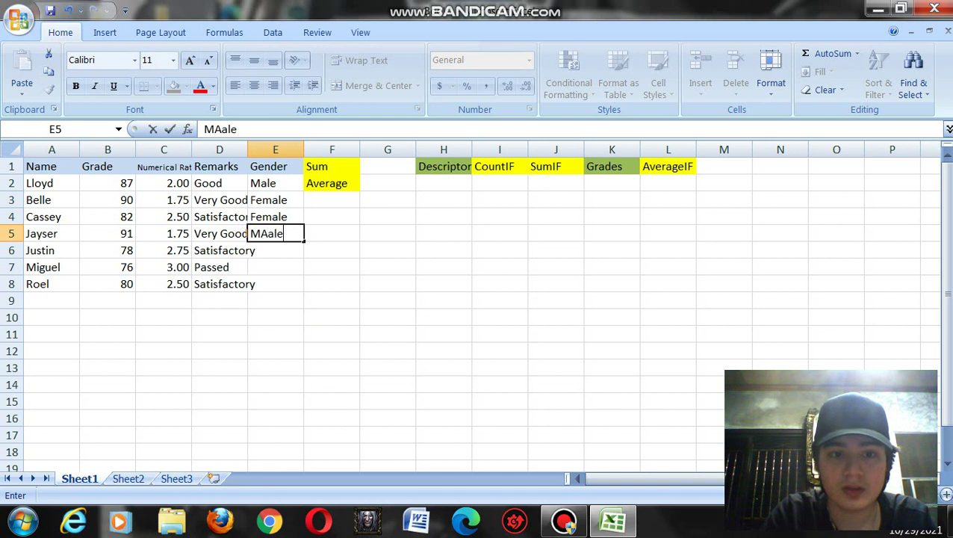
key("BackSpace")
key("BackSpace")
key("BackSpace")
key("BackSpace")
type("ale")
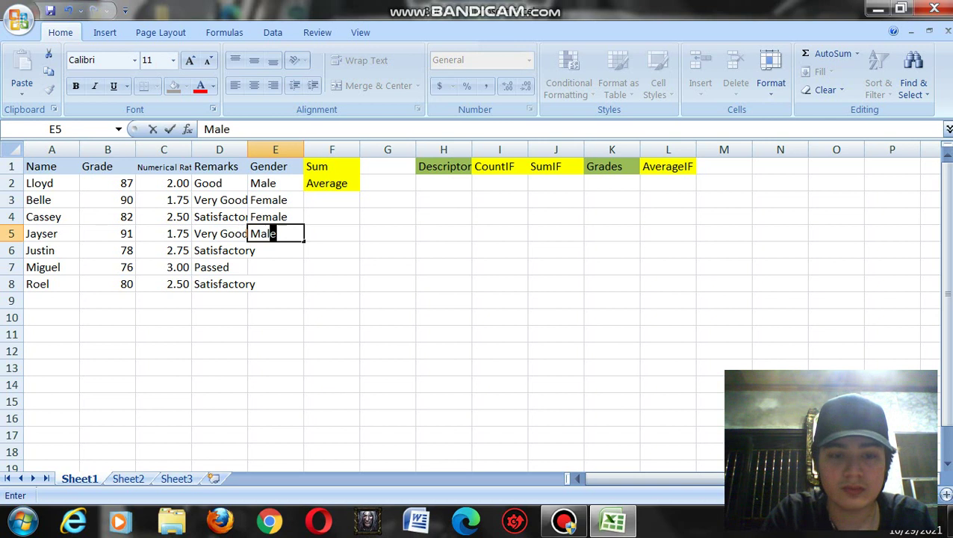
key("Return")
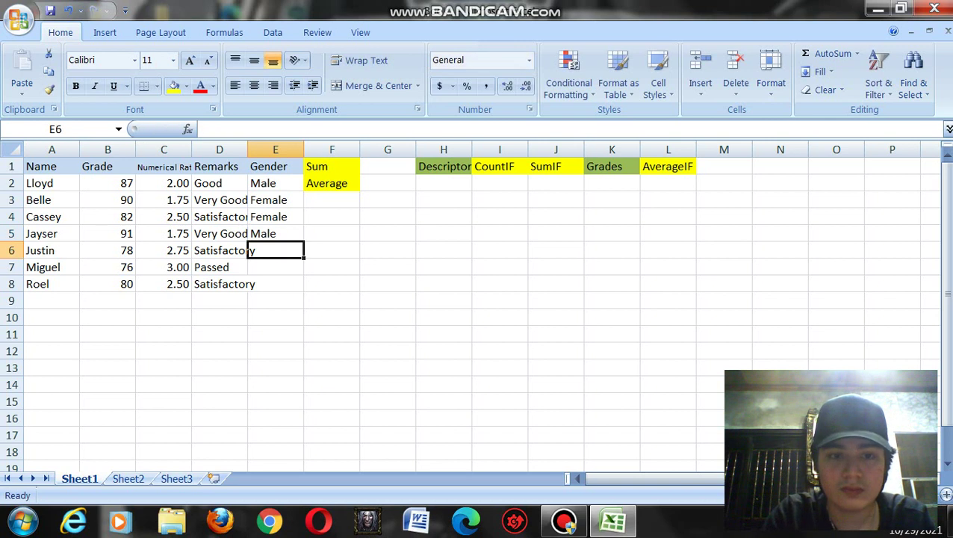
Enter the gender Male in each of the cells E6, E7 and E8
type("Male")
key("Return")
type("Male")
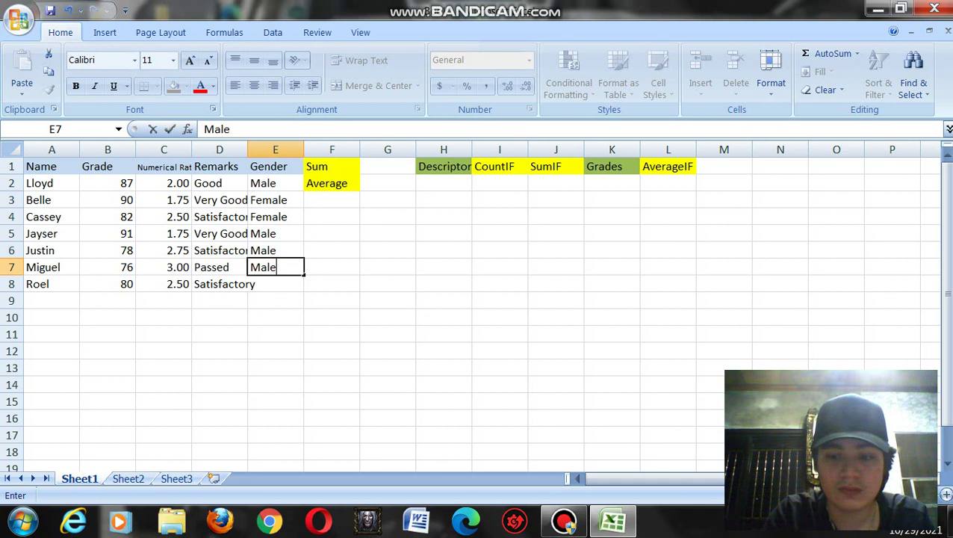
key("Return")
type("Male")
key("Return")
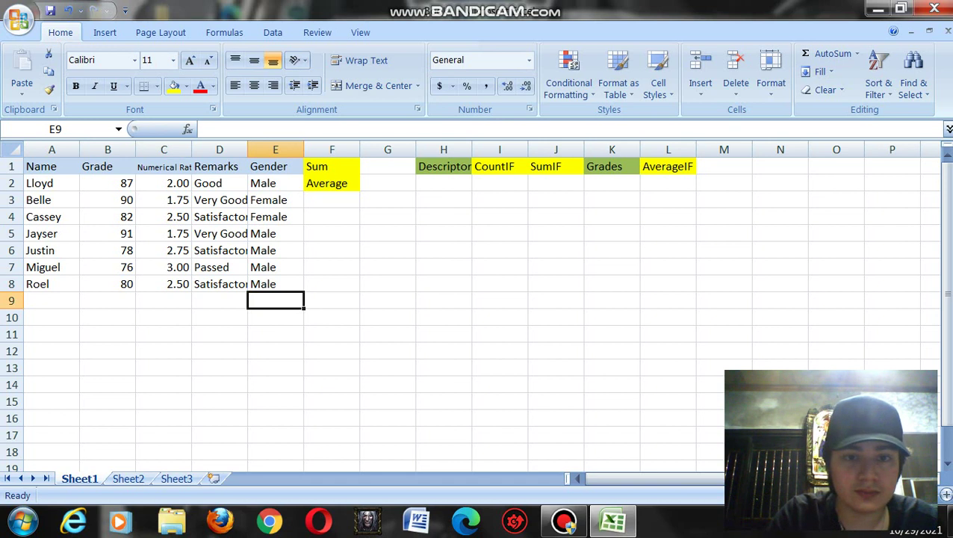
Enter the formula =sum(B2:B8) in cell G1 to total the grades
left_click(387, 166)
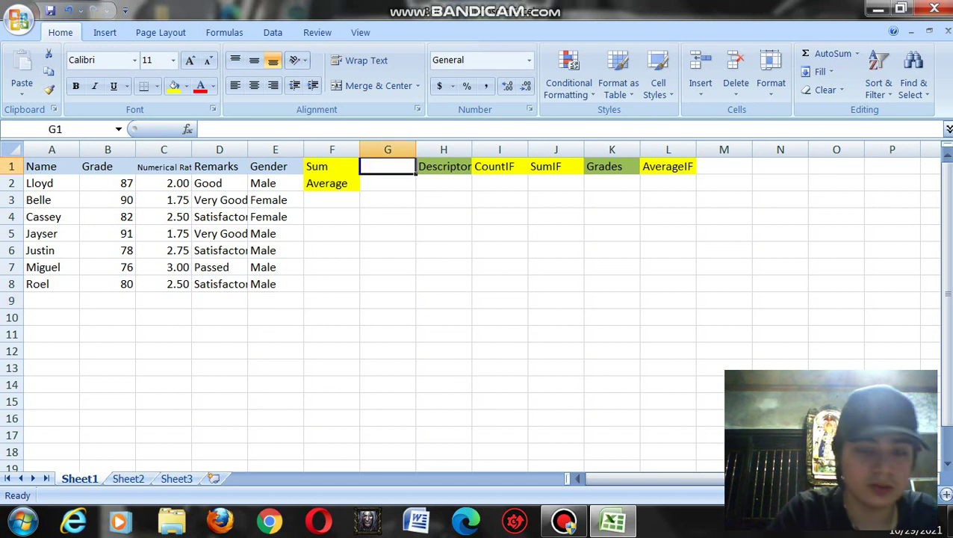
type("su")
key("BackSpace")
key("BackSpace")
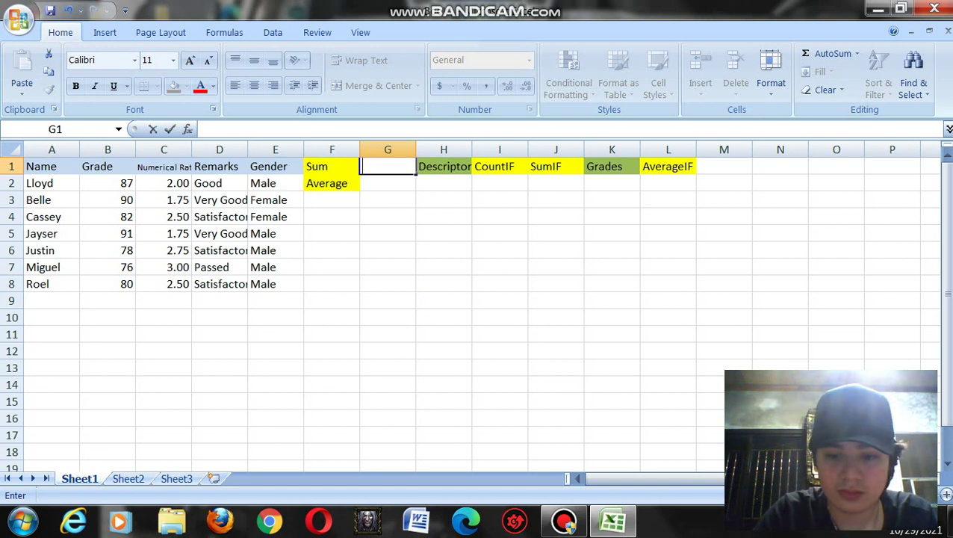
type("=")
key("BackSpace")
type("=su")
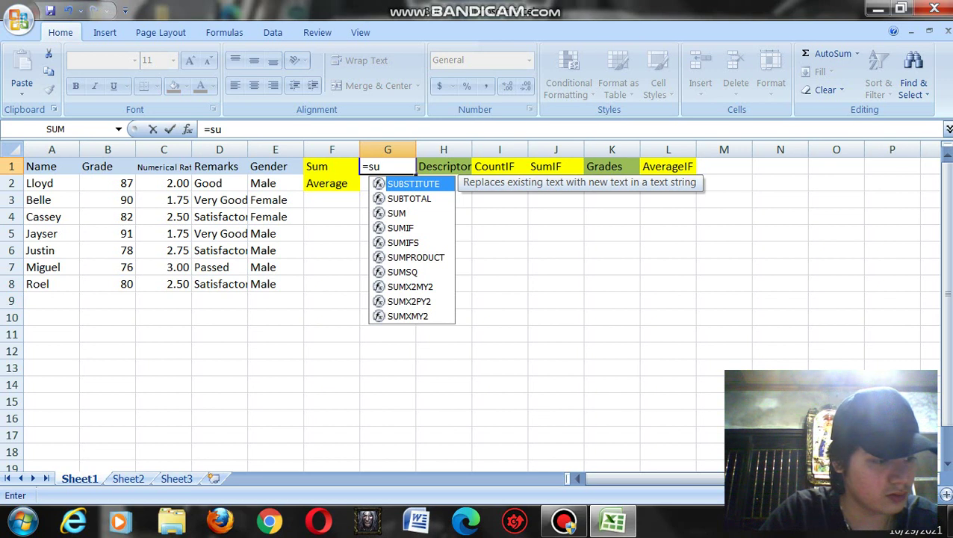
type("m")
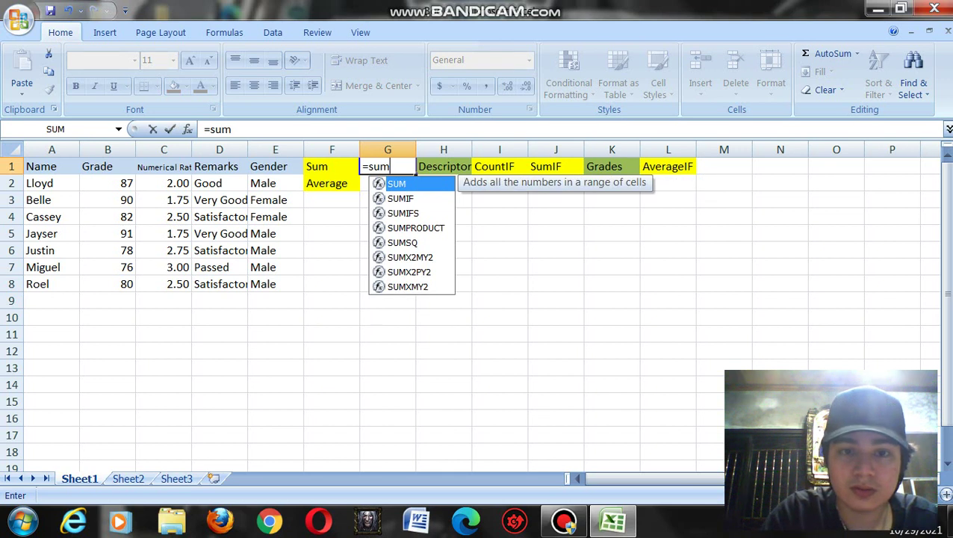
type("(")
key("BackSpace")
type("(")
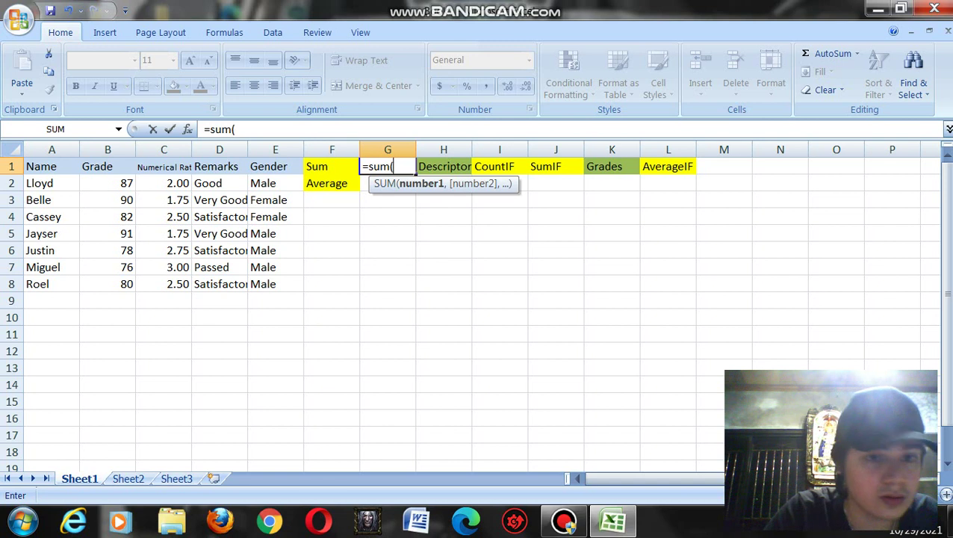
left_click_drag(112, 183, 126, 286)
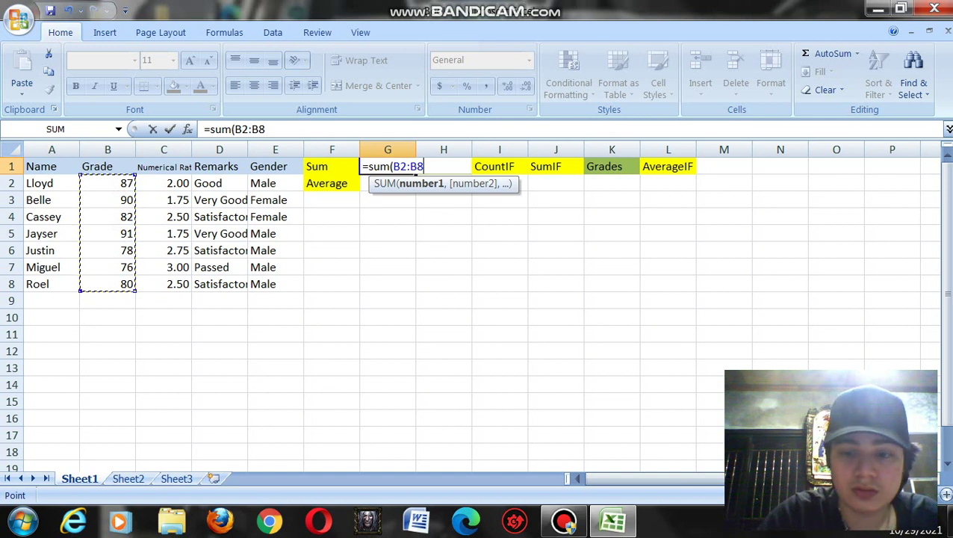
type("0")
key("BackSpace")
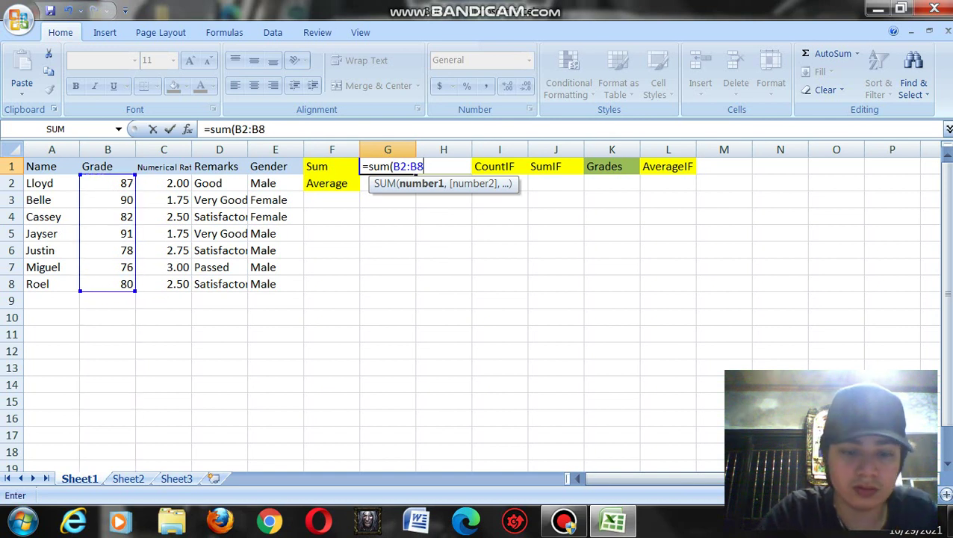
type(")")
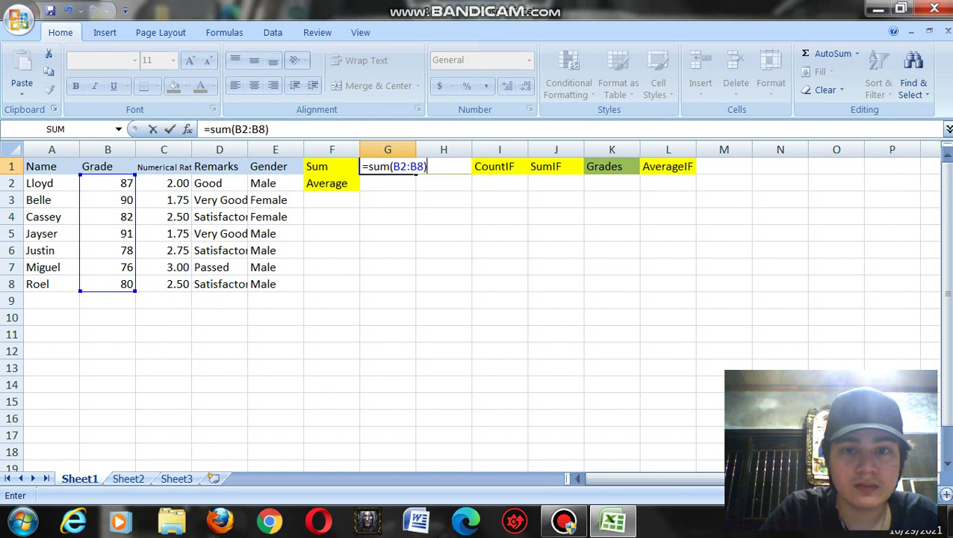
key("Return")
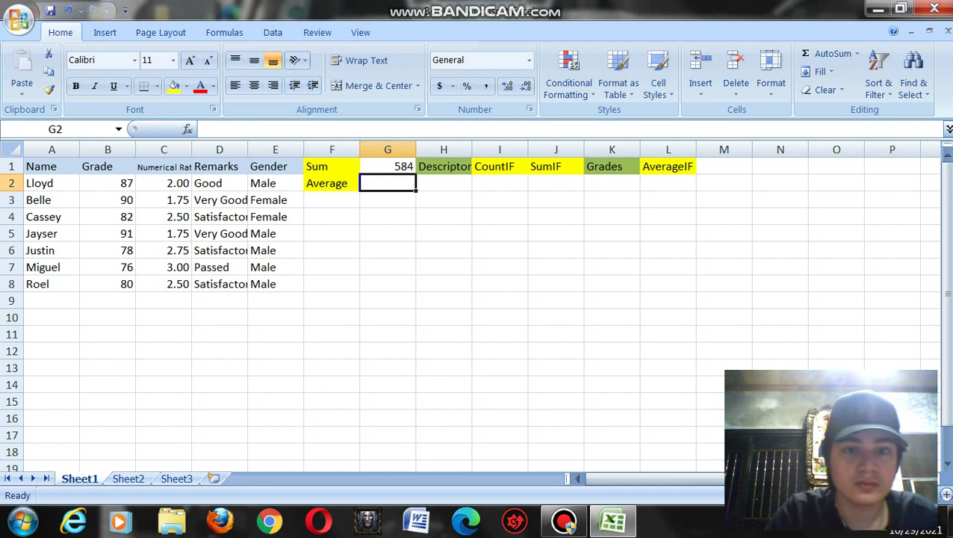
Enter the formula =average(B2:B8) in cell G2 to average the grades
type("=av")
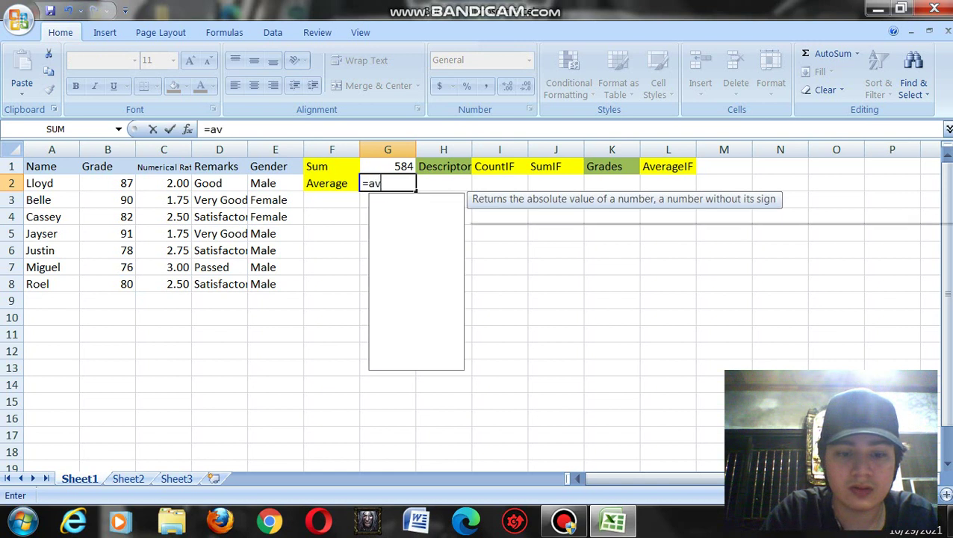
type("erage")
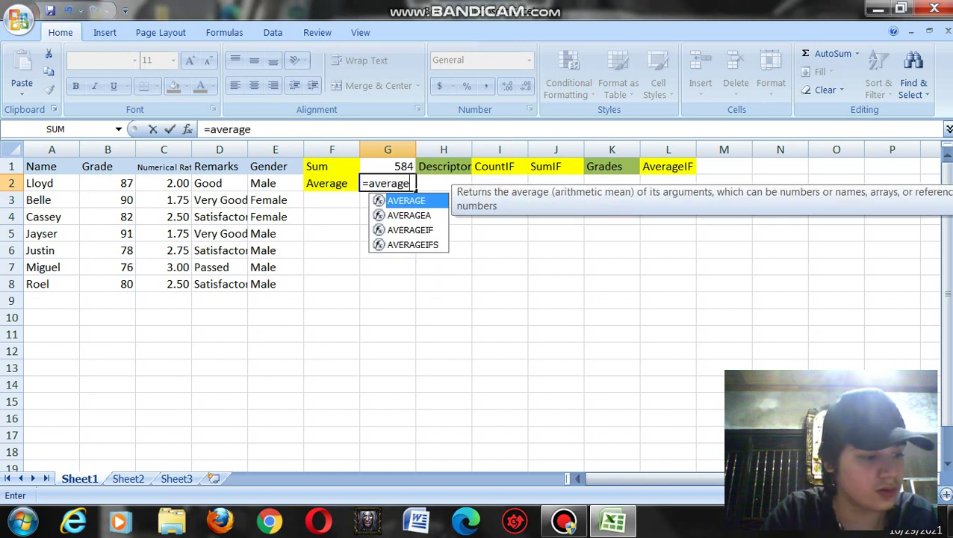
type("9")
key("BackSpace")
type("(")
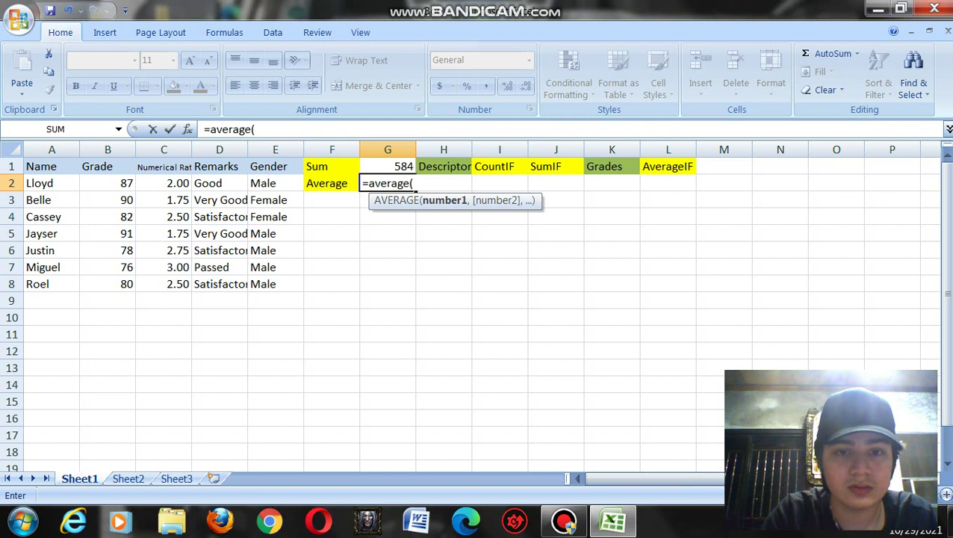
left_click_drag(119, 183, 130, 290)
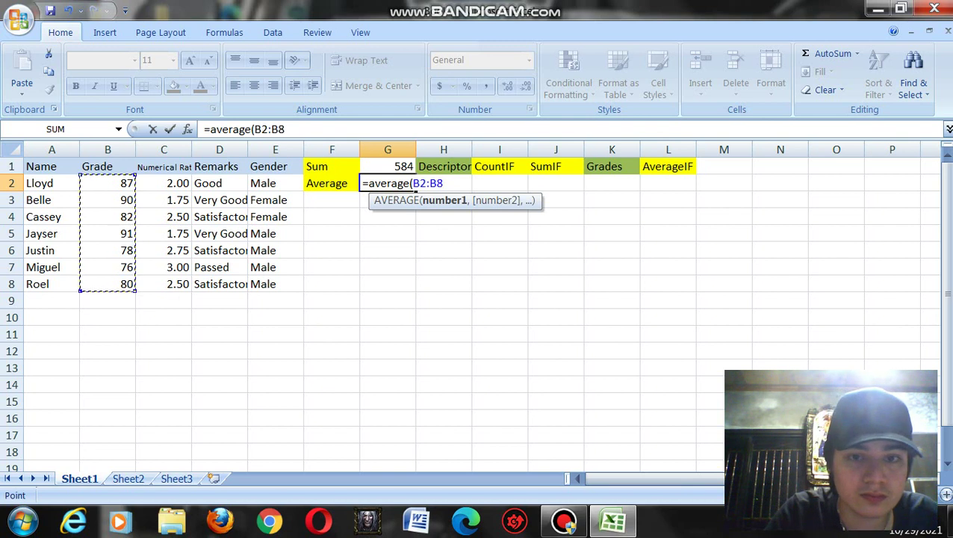
left_click(128, 285)
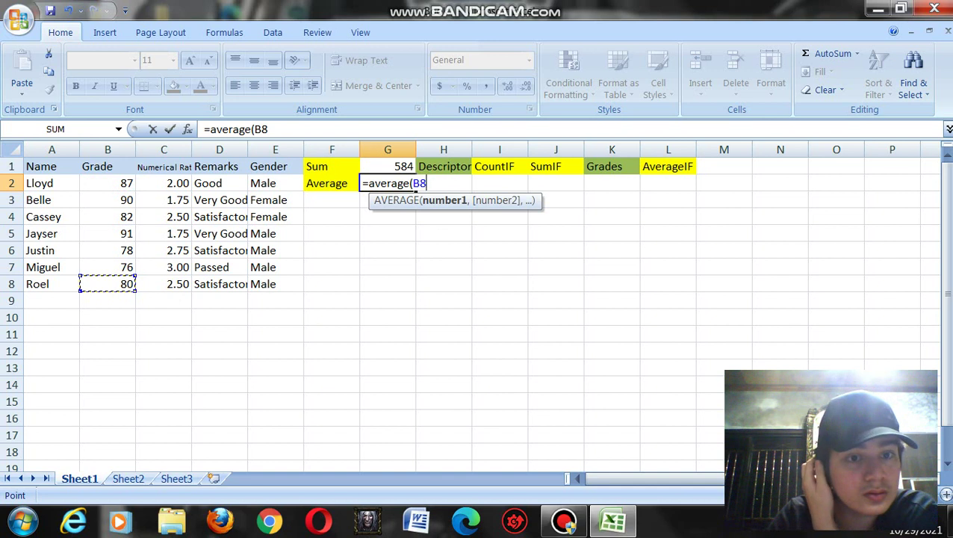
key("BackSpace")
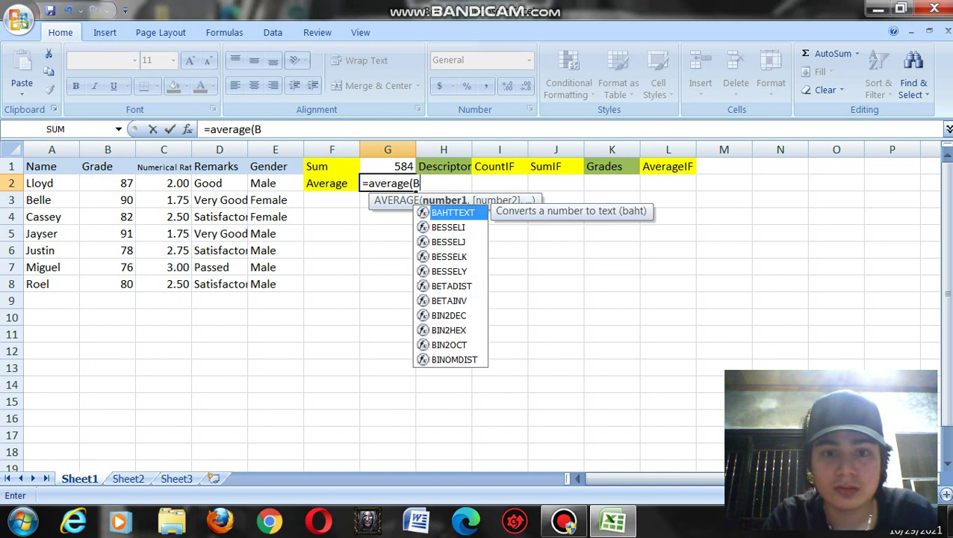
key("BackSpace")
left_click(112, 183)
left_click_drag(112, 183, 127, 287)
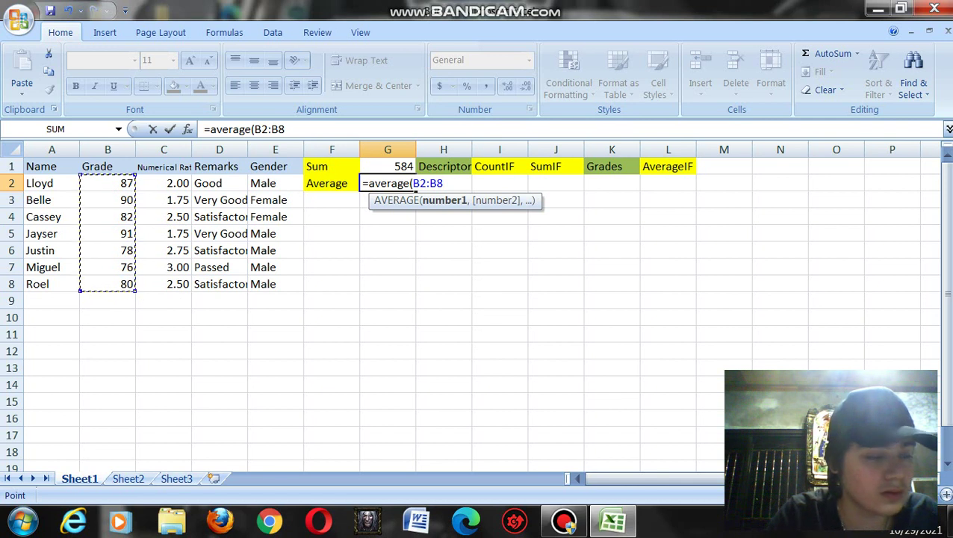
type("0")
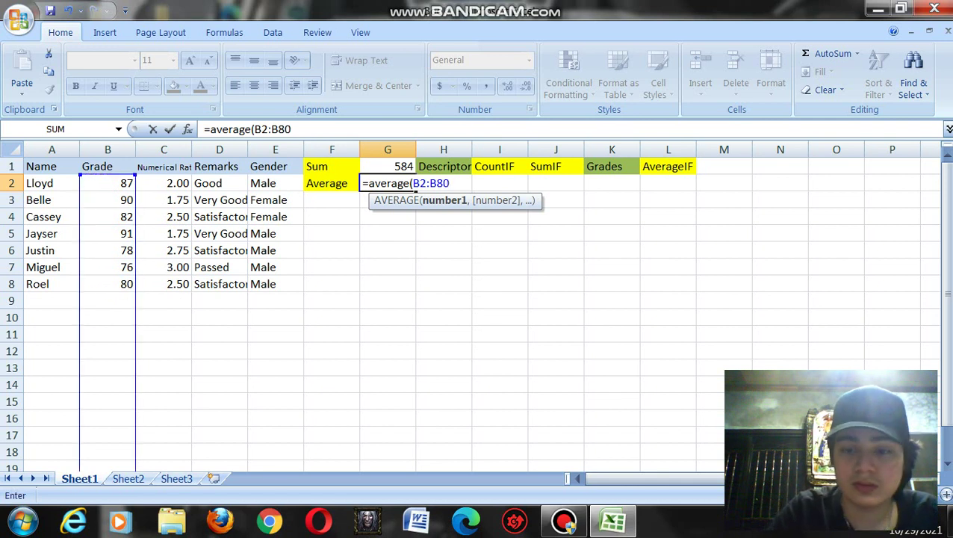
key("BackSpace")
type(")")
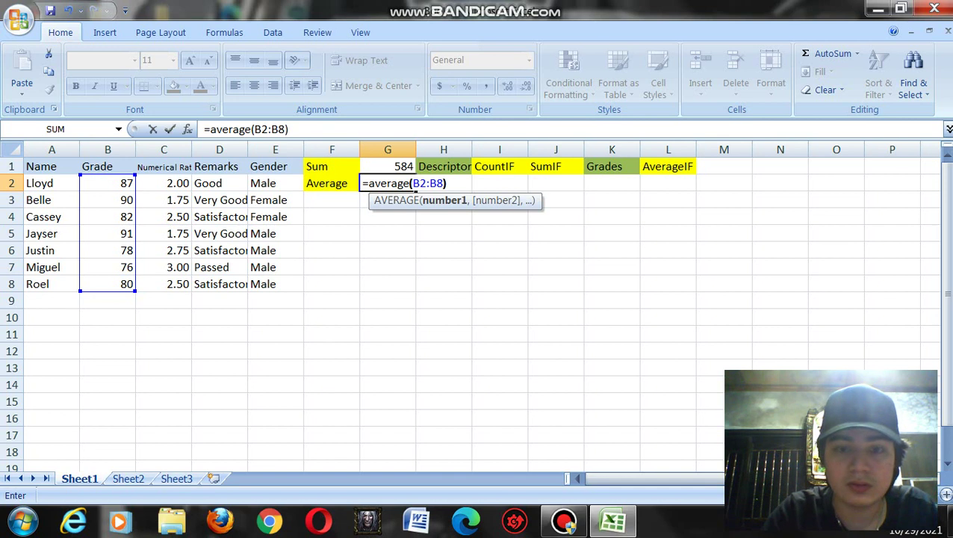
key("Return")
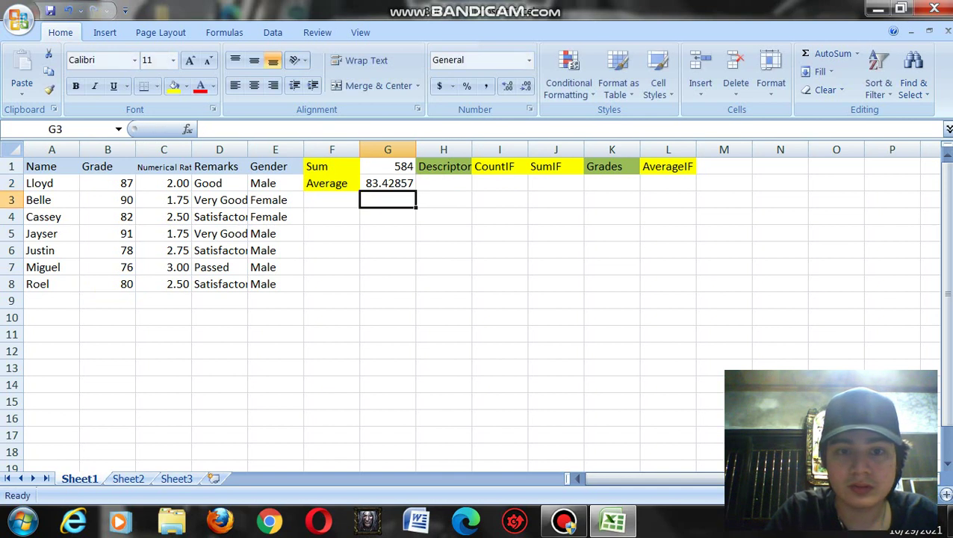
Reduce the average in cell G2 to two decimal places
left_click(387, 183)
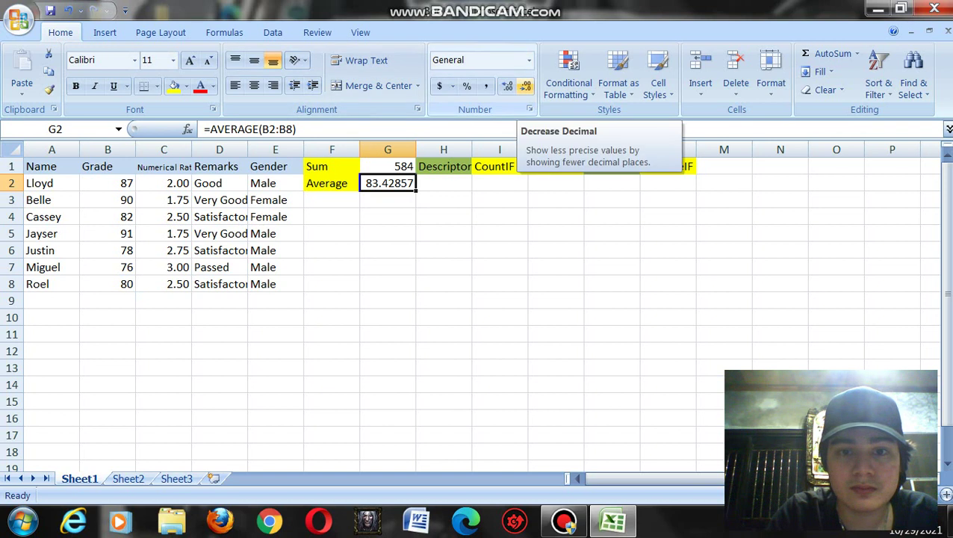
left_click(525, 86)
left_click(526, 86)
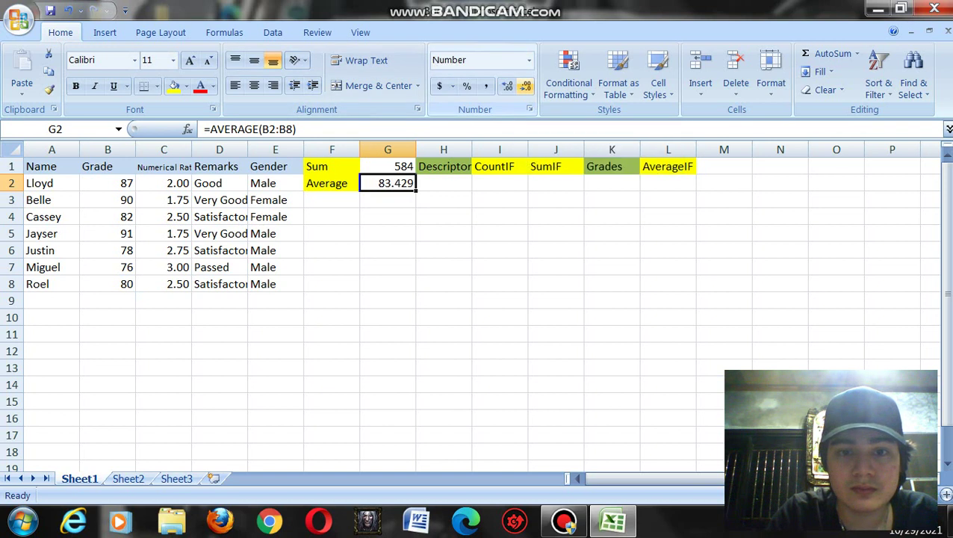
left_click(525, 86)
Enter the descriptor Excellent in cell H2
left_click(444, 183)
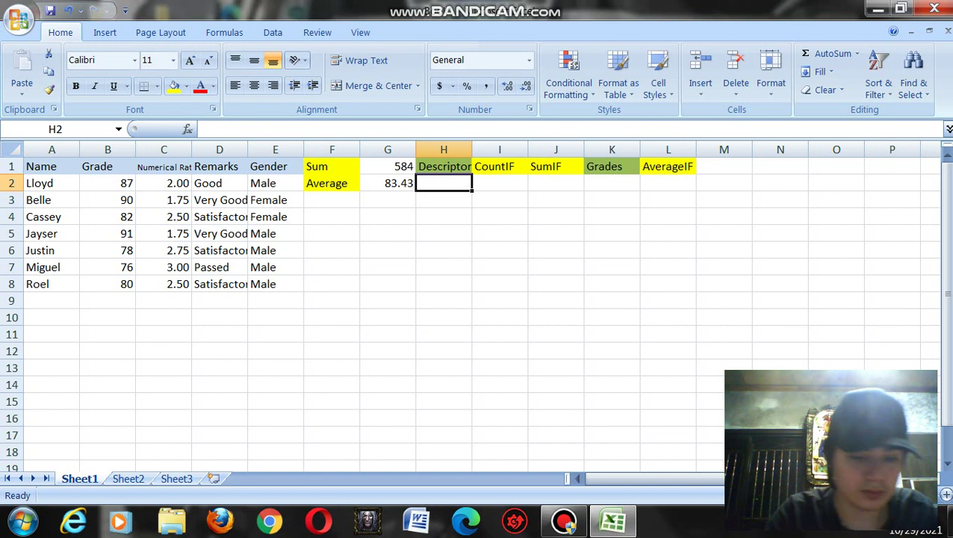
type("E")
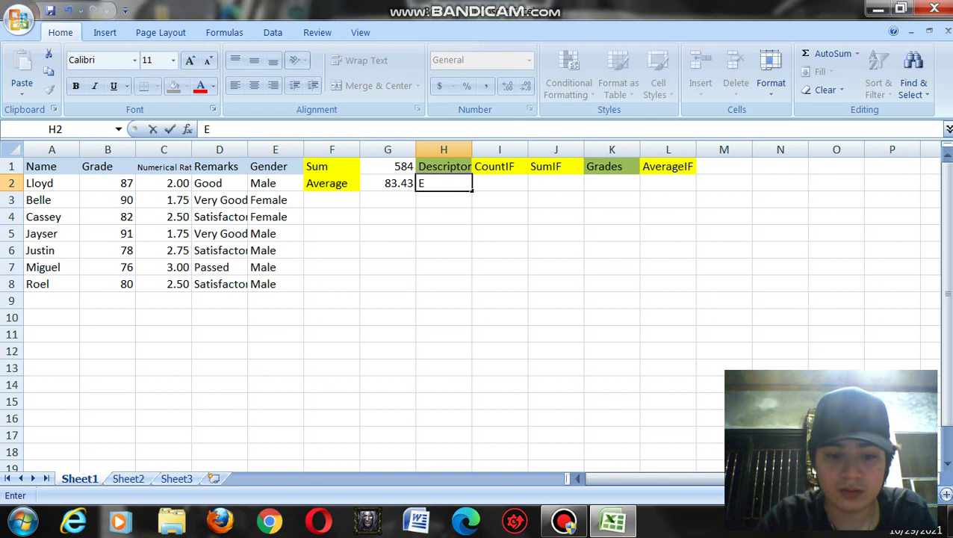
type("xcellent")
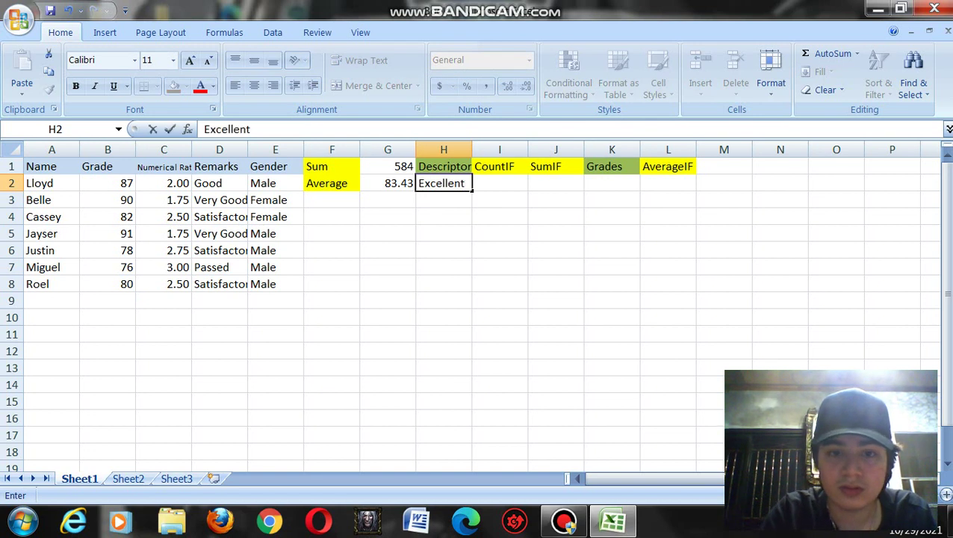
key("Return")
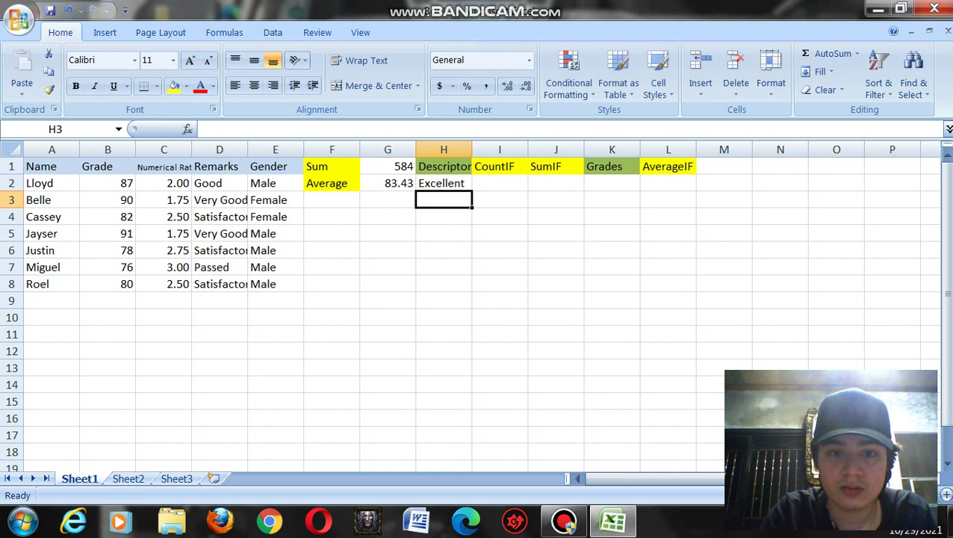
Enter the descriptors Very Good, Good, Satisfactory, Passed and Failed in cells H3 to H7
type("Ve")
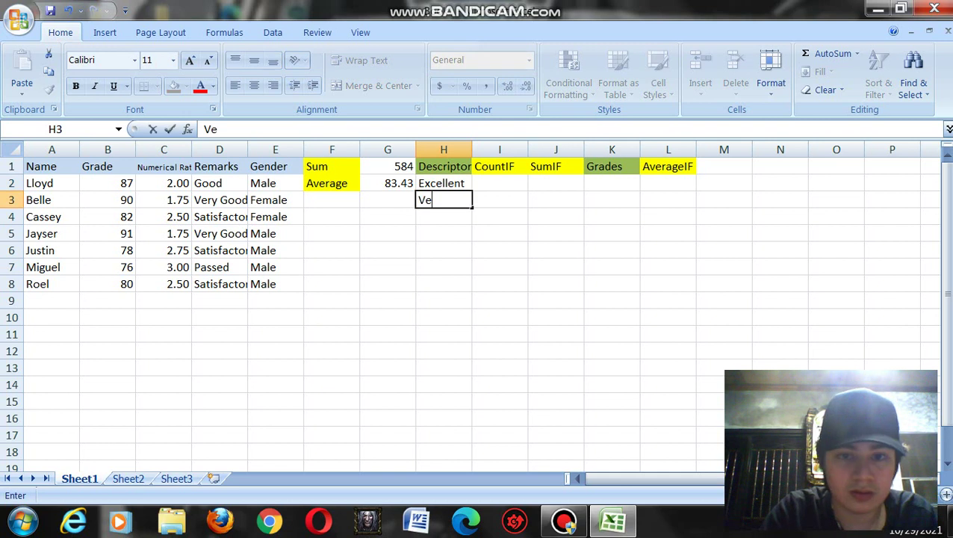
type("ry Good")
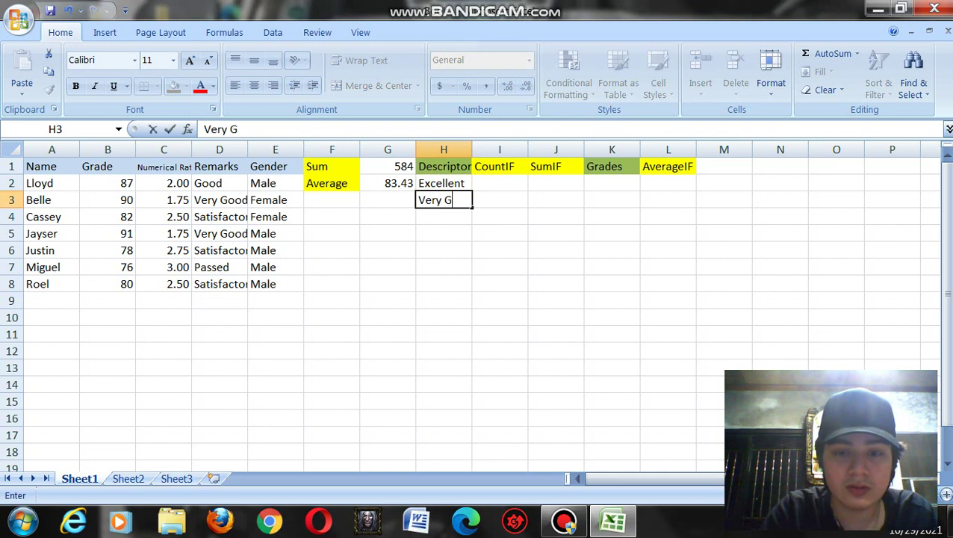
key("Return")
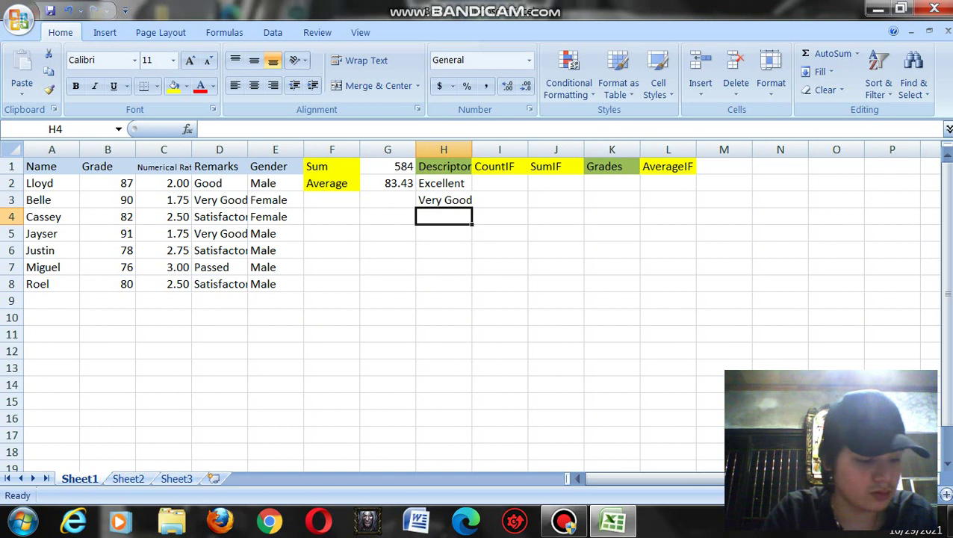
type("Good")
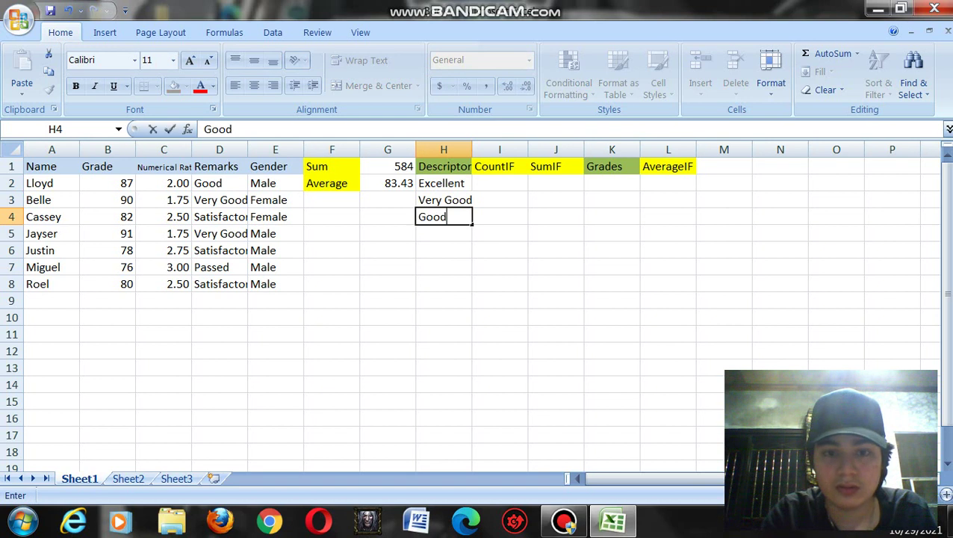
key("Return")
type("Sa")
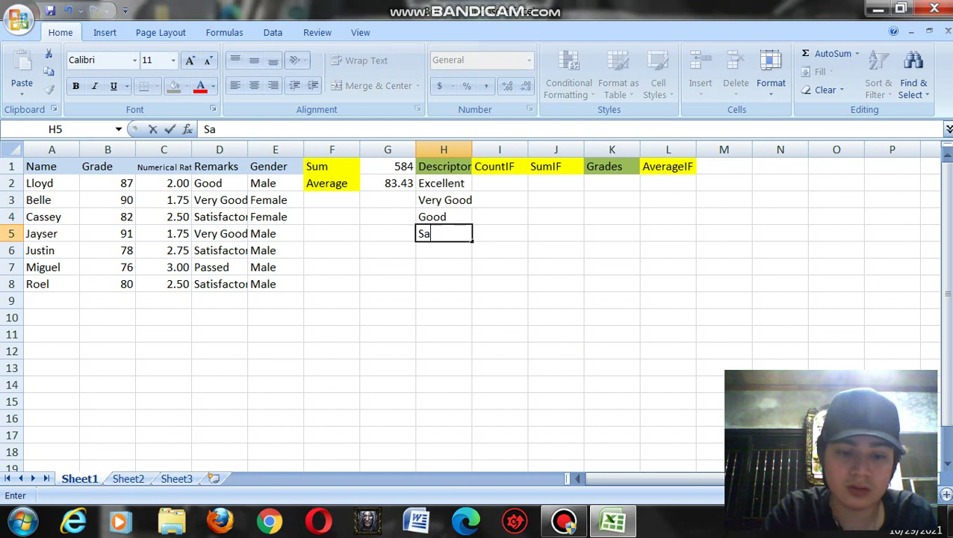
type("tisfactory")
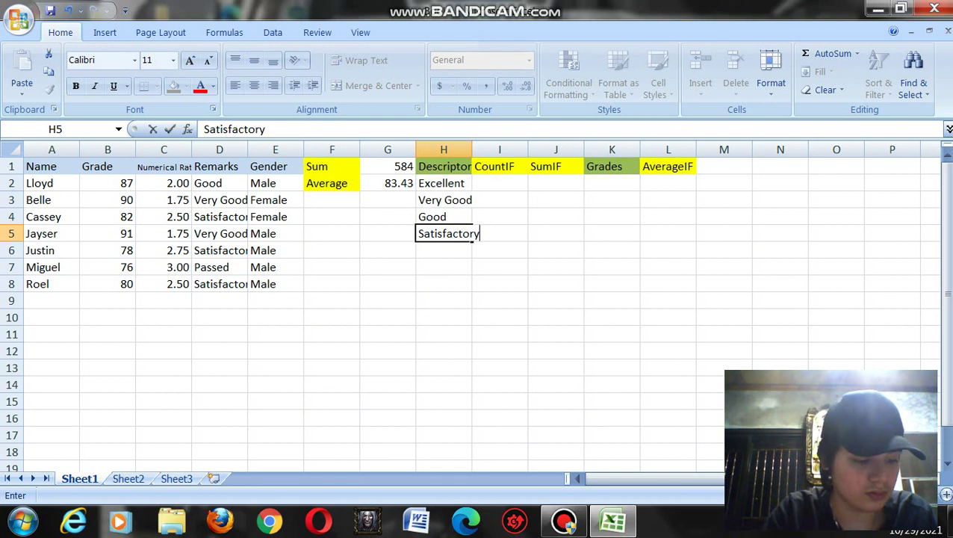
key("Return")
type("Passed")
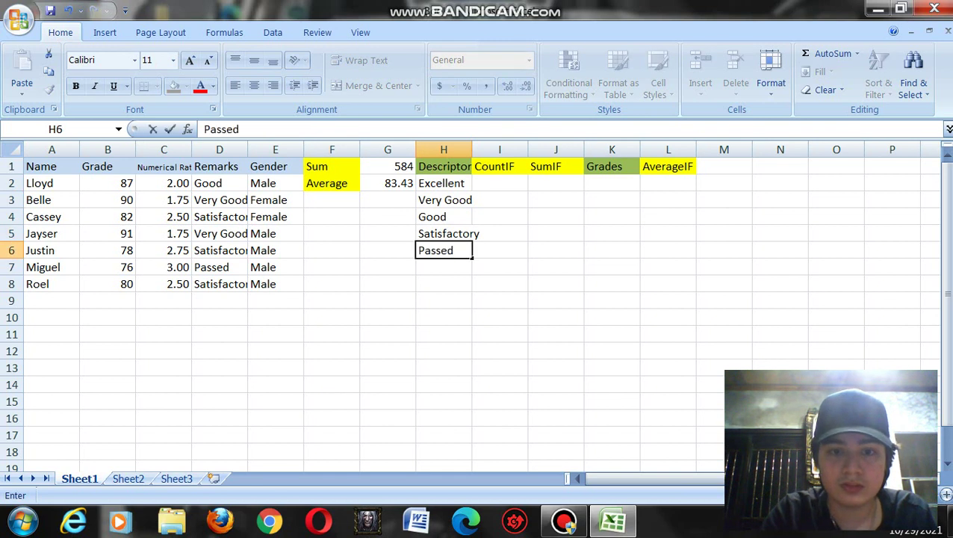
key("Return")
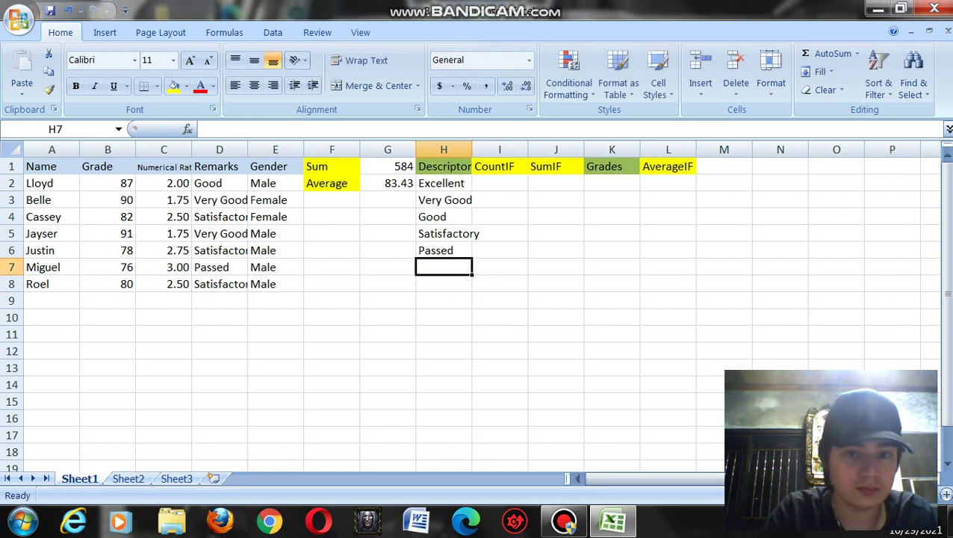
type("F")
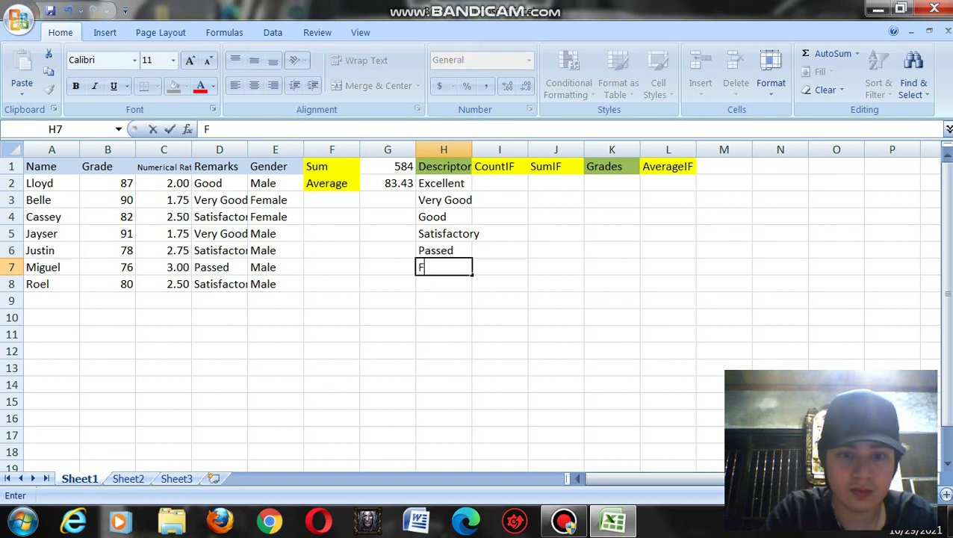
type("ailed")
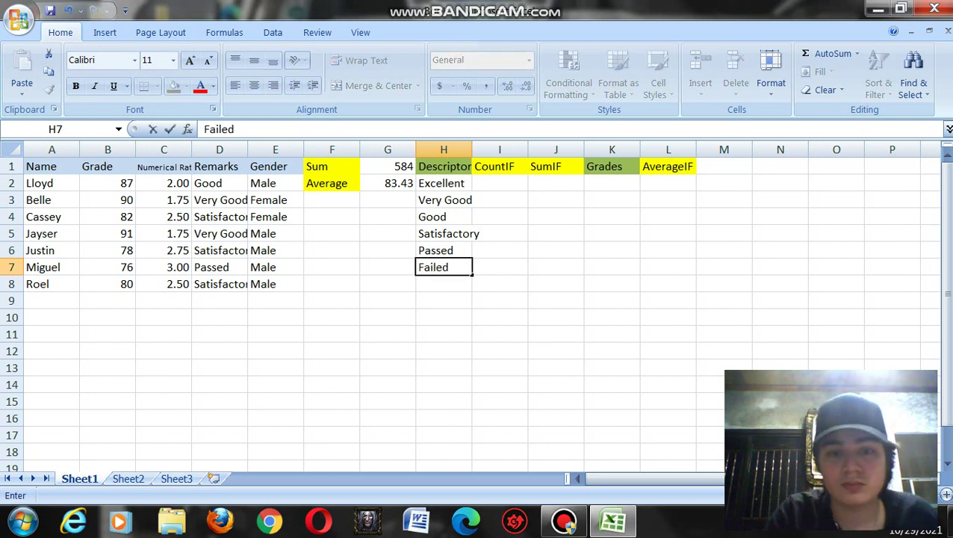
left_click(500, 183)
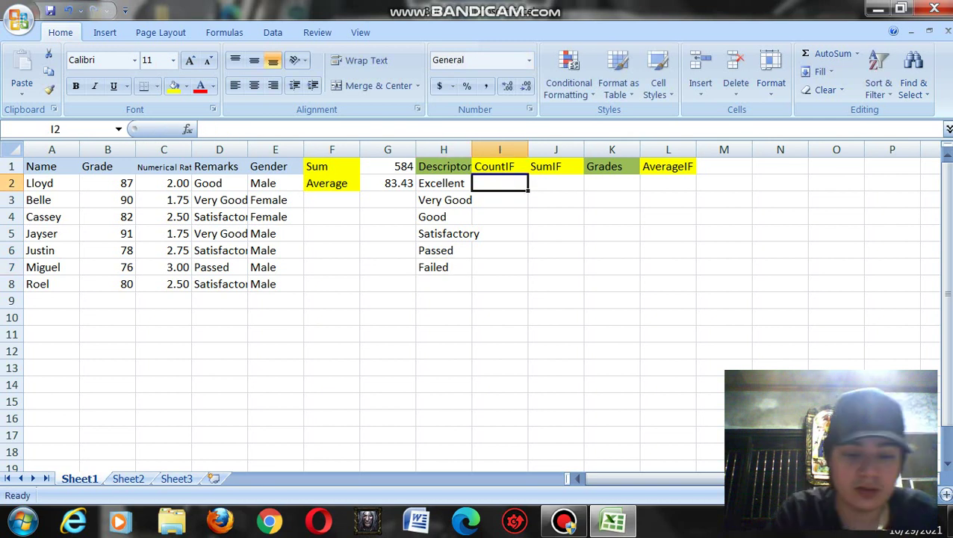
type("cou")
key("BackSpace")
key("BackSpace")
key("BackSpace")
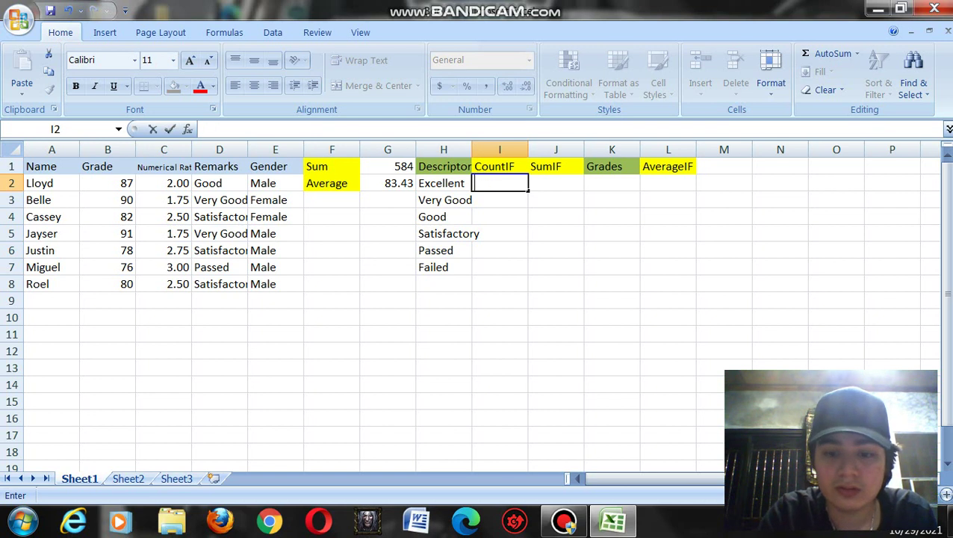
type("+")
key("BackSpace")
Enter the formula =countif(D2:D8,H2) in cell I2 to count the Excellent remarks
type("=")
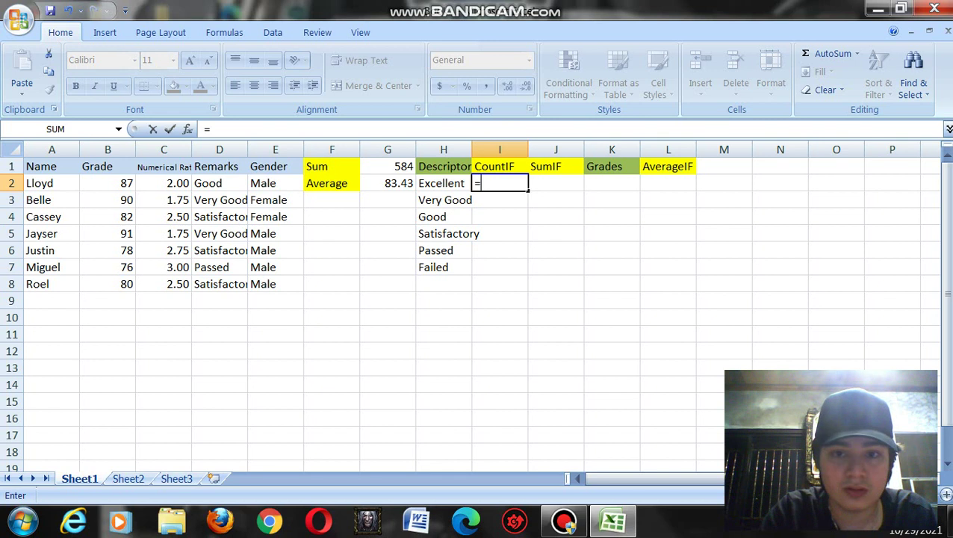
type("counti")
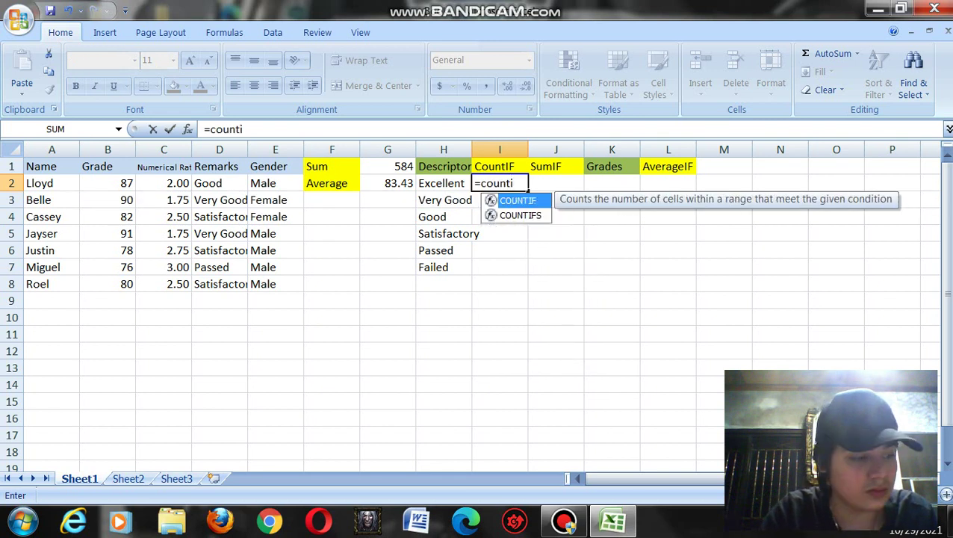
type("f(")
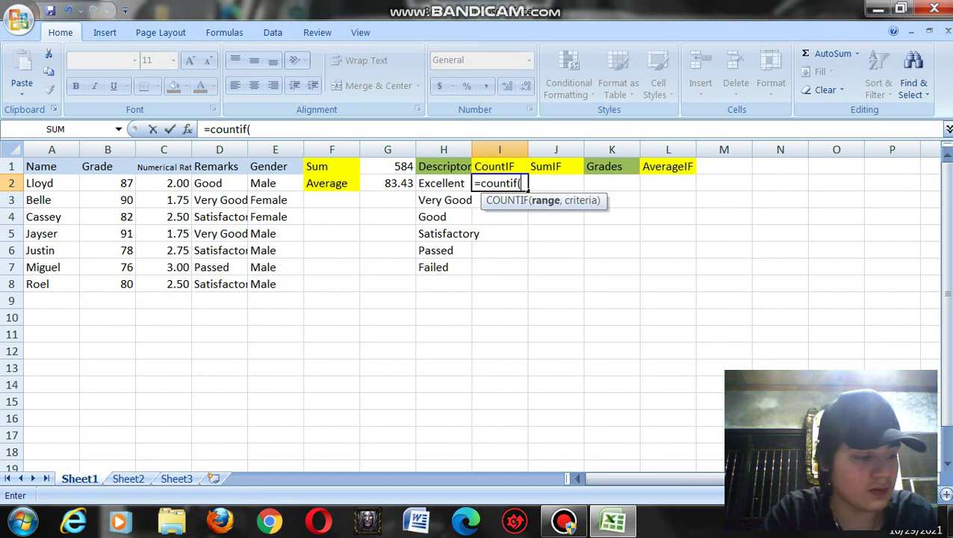
left_click_drag(219, 183, 220, 284)
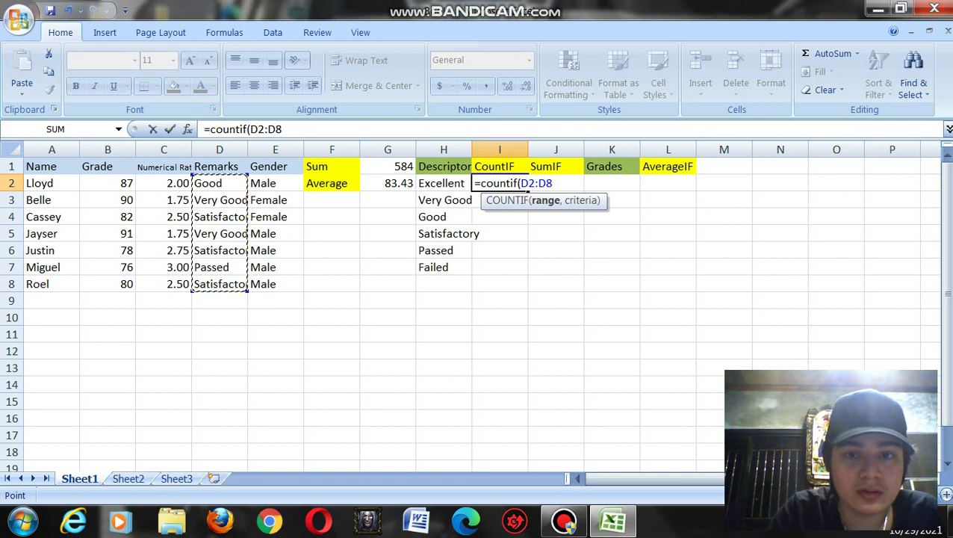
type(",")
left_click(444, 183)
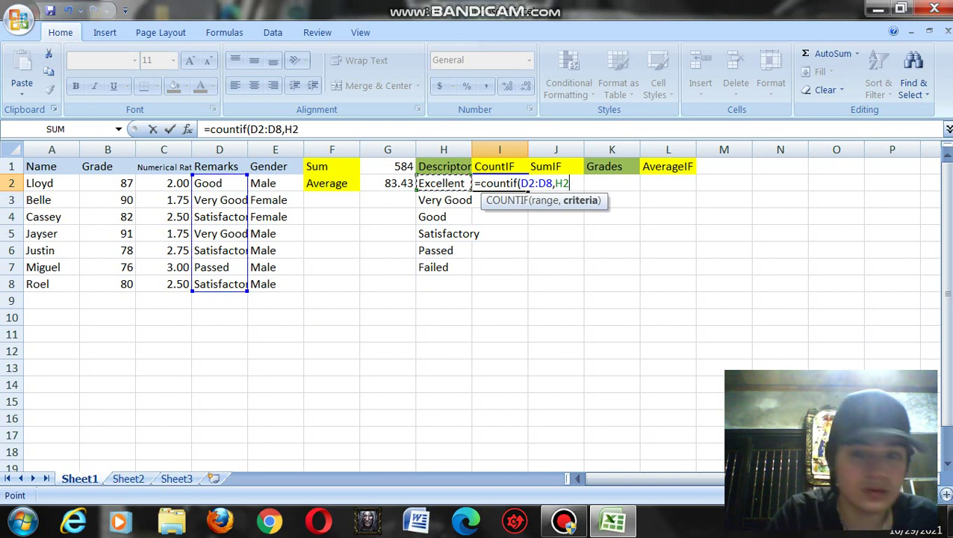
type("0")
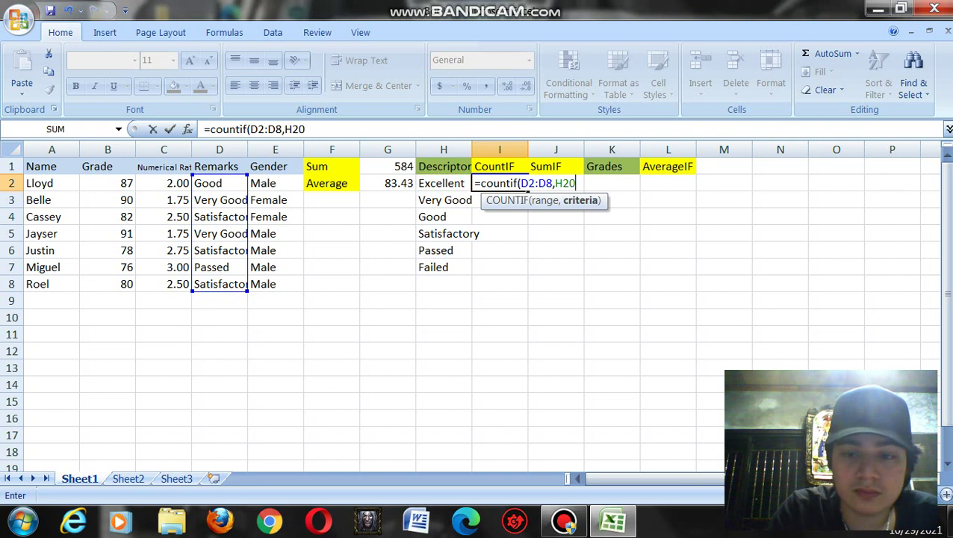
key("BackSpace")
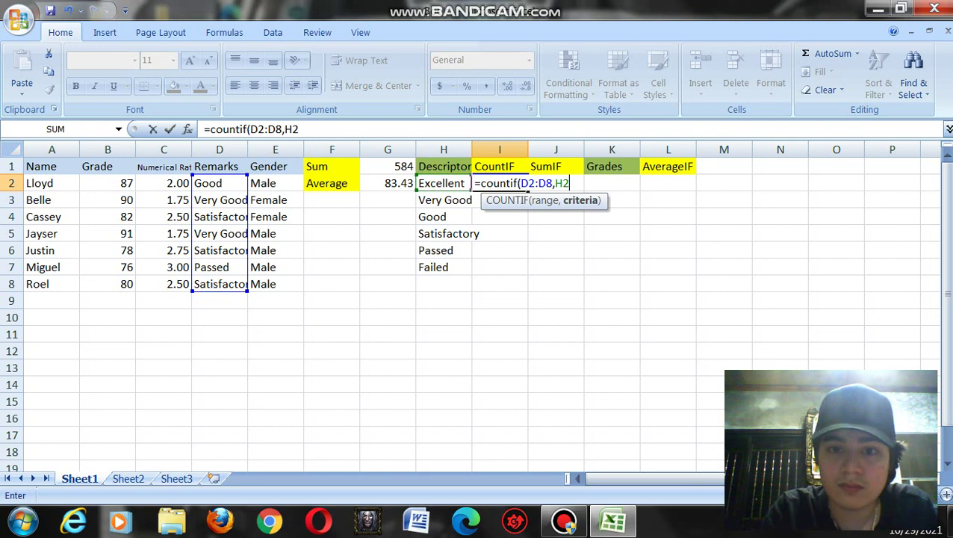
type(")")
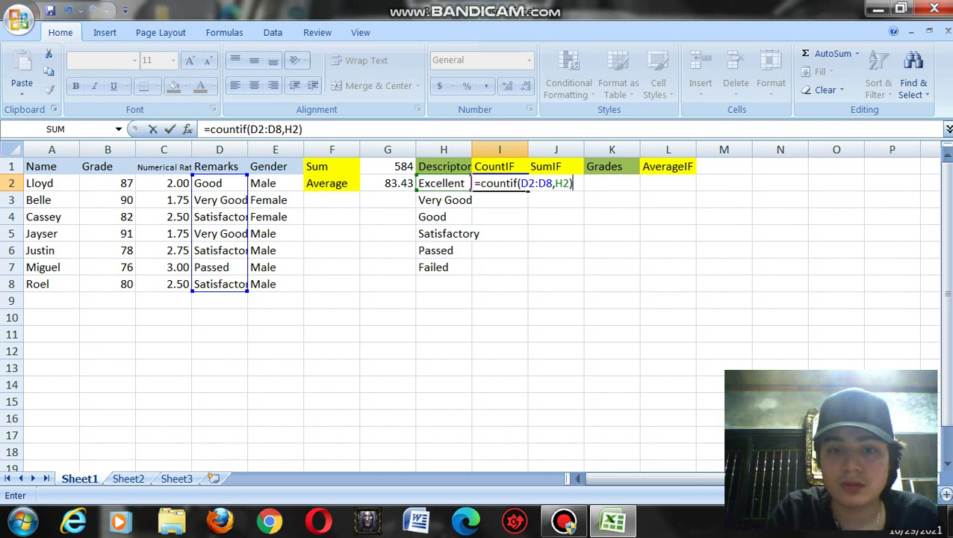
key("Return")
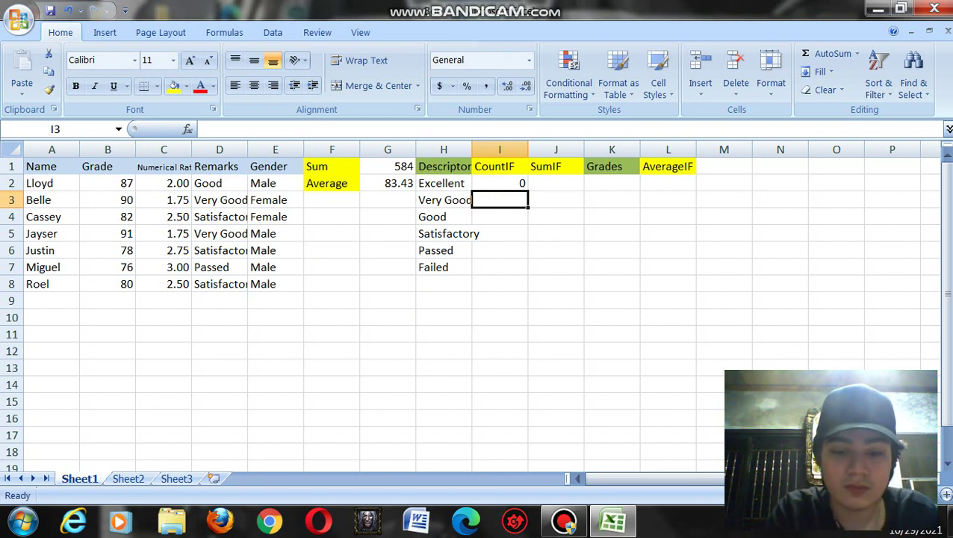
Enter the formula =countif(D2:D8,H3) in cell I3 to count the Very Good remarks
type("=")
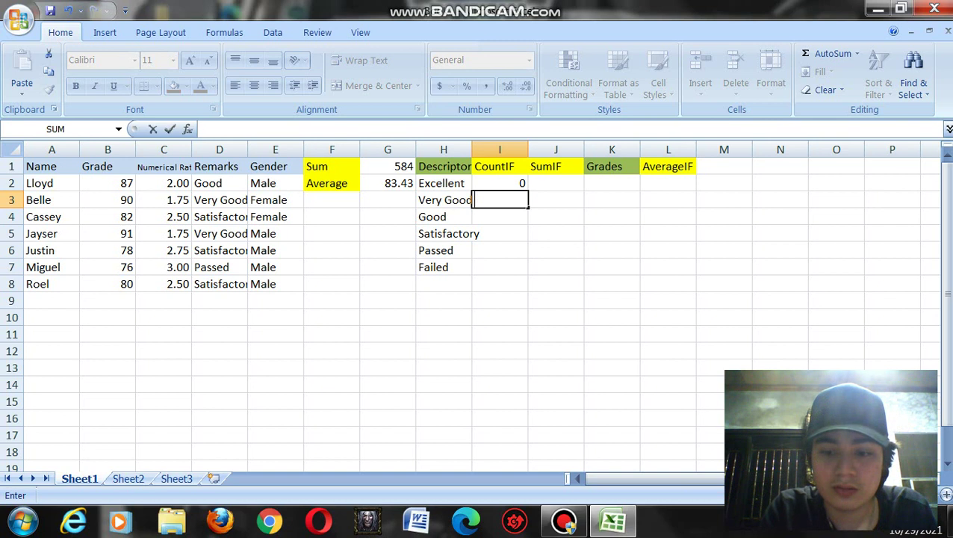
type("coun")
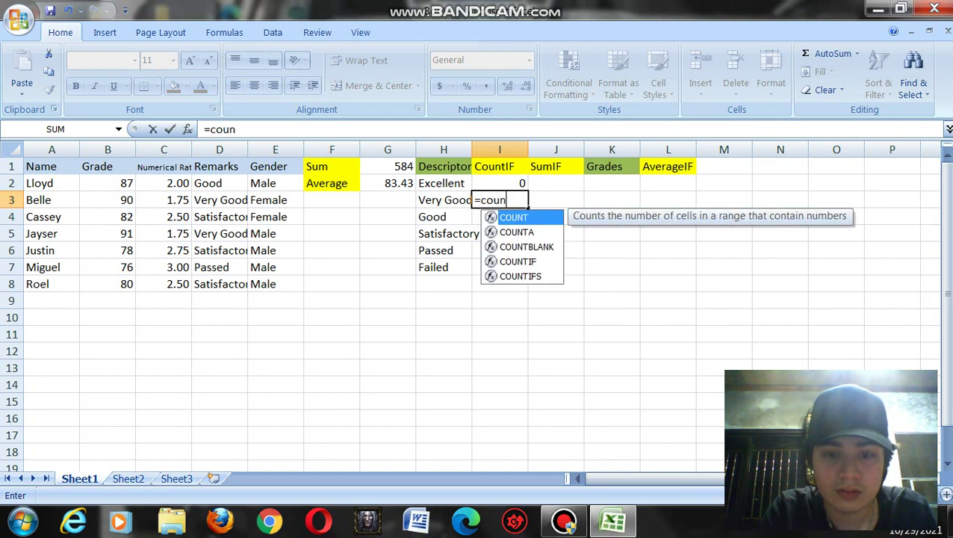
type("tif")
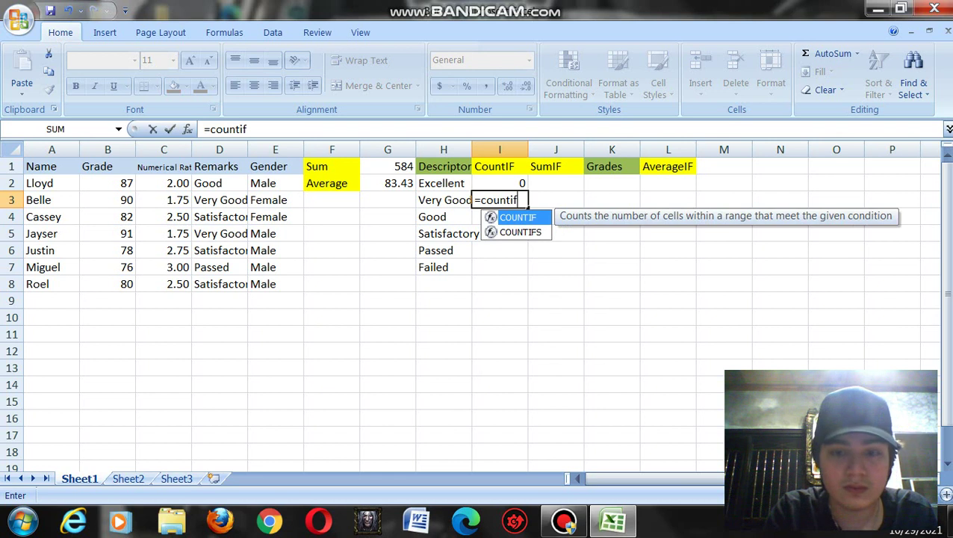
type("9")
key("BackSpace")
type("(")
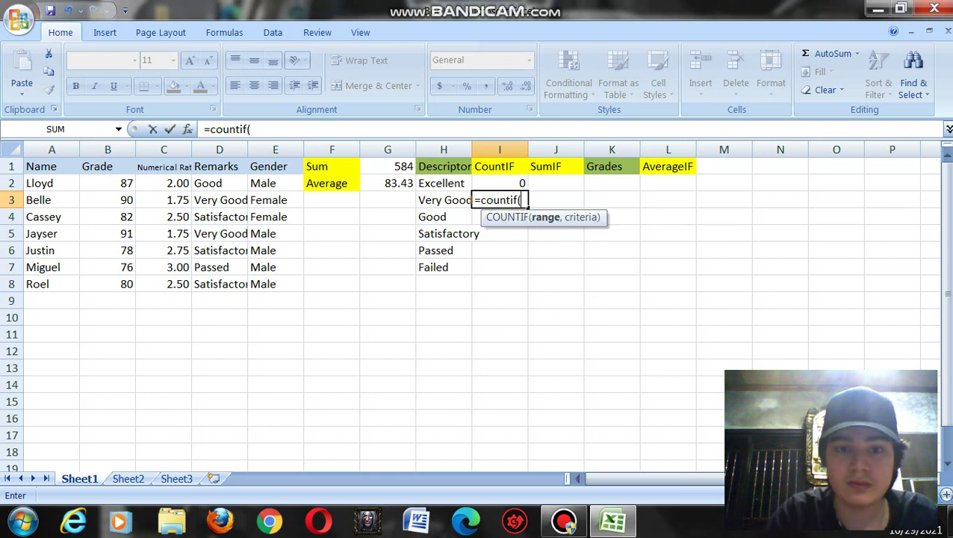
left_click_drag(219, 183, 224, 287)
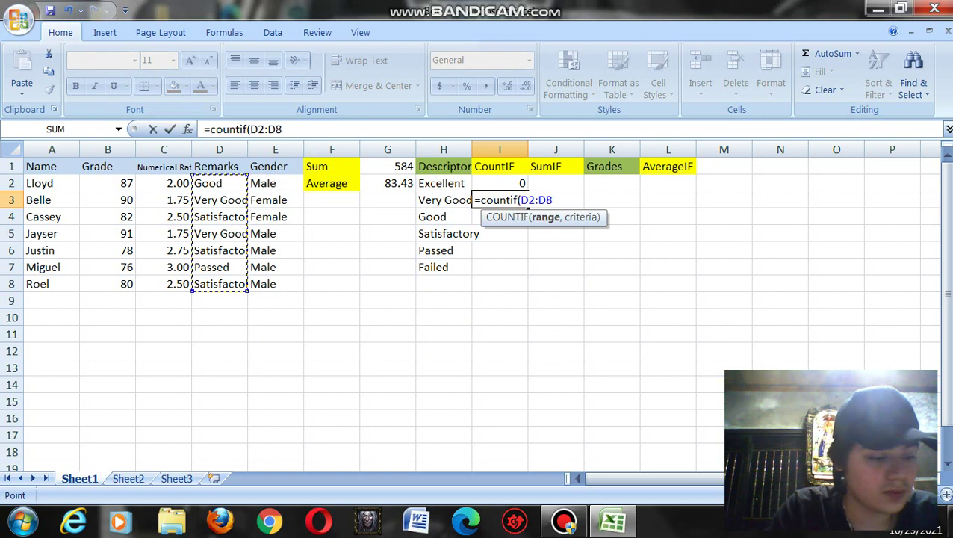
type(",")
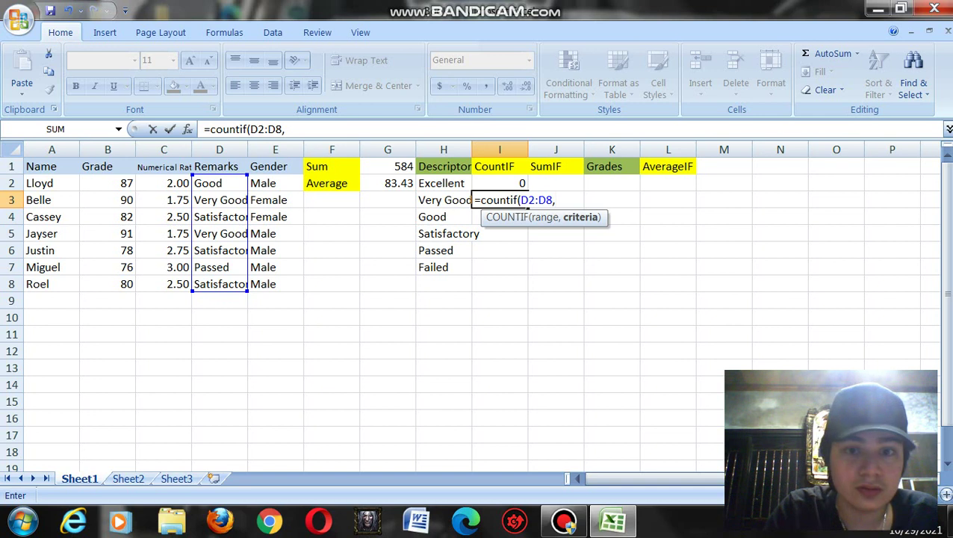
key("Left")
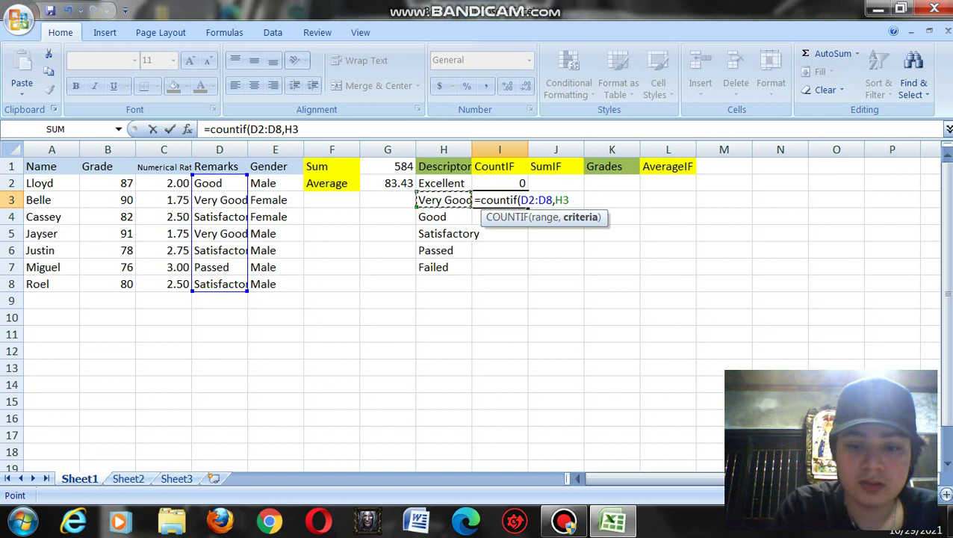
type(")")
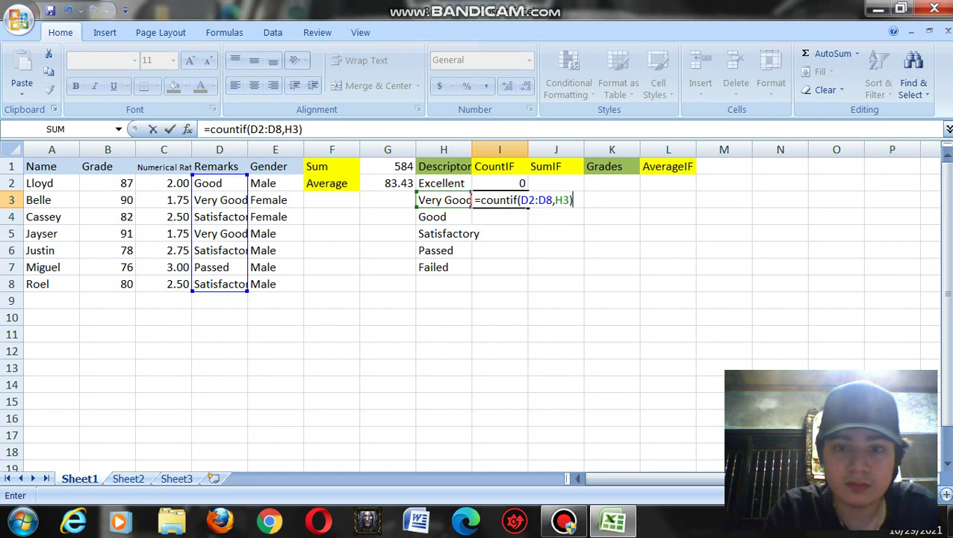
key("Return")
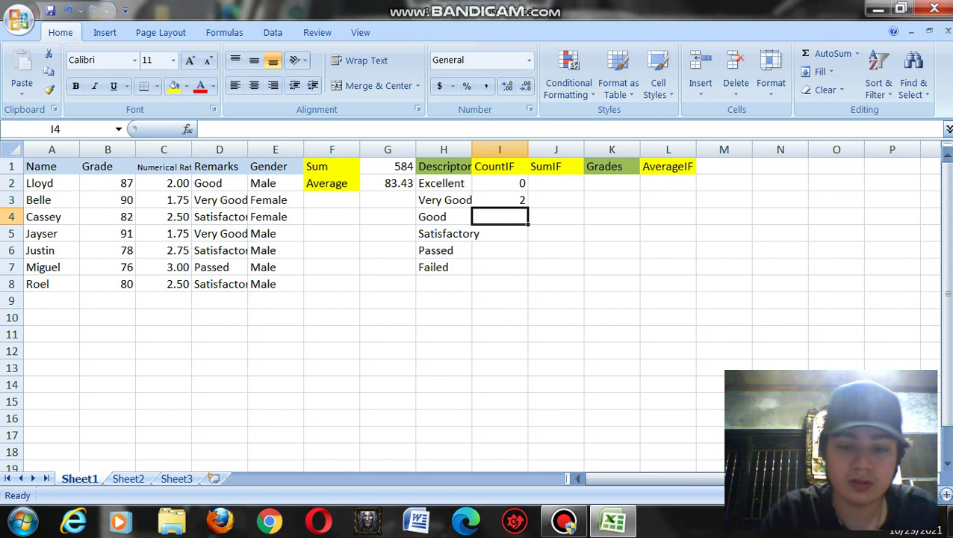
Try to enter a COUNTIF formula over the remarks D2:D8 in cell I4 for the Good descriptor
type("=")
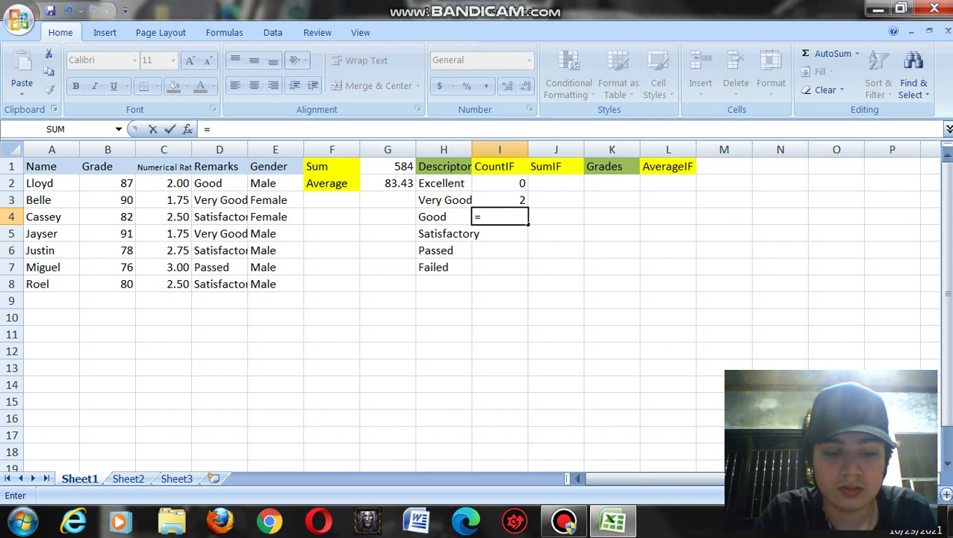
type("cou")
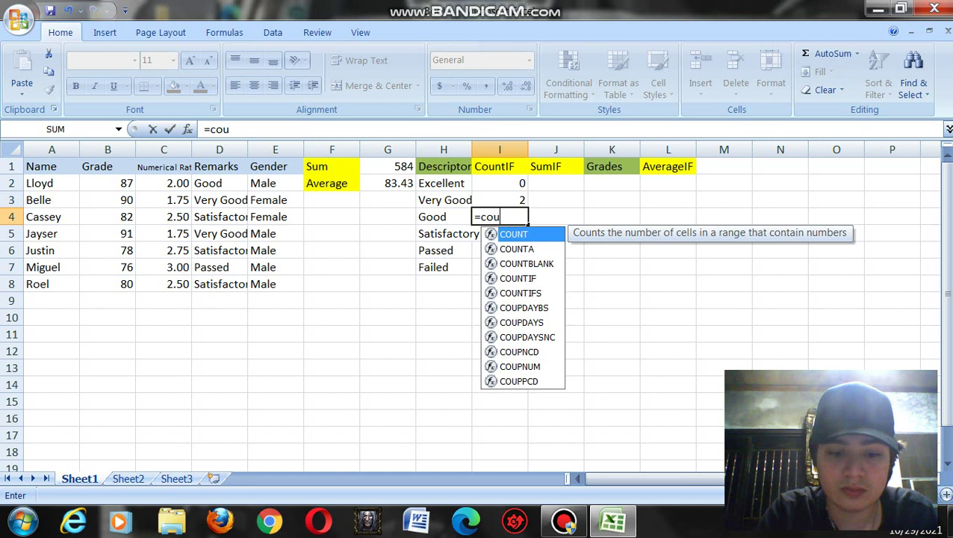
type("ntif")
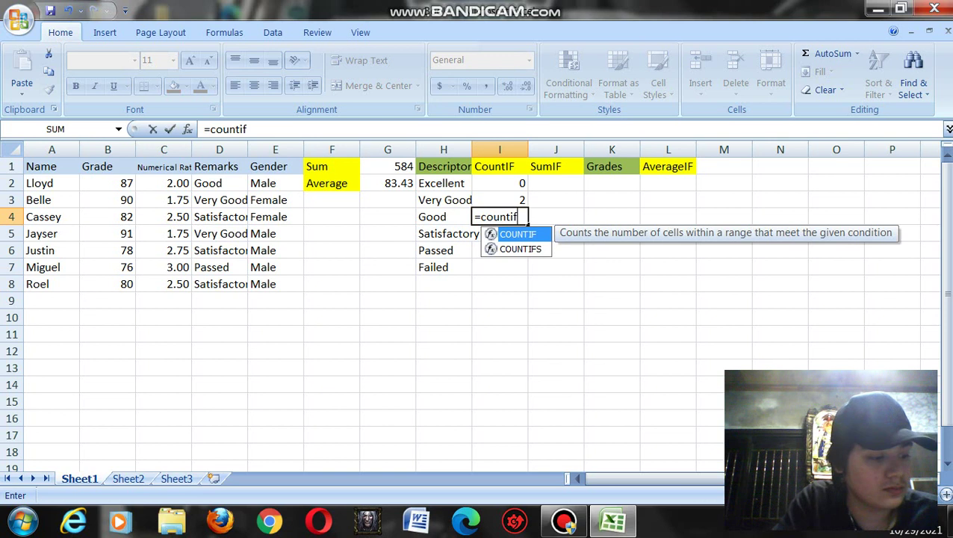
left_click_drag(220, 183, 220, 284)
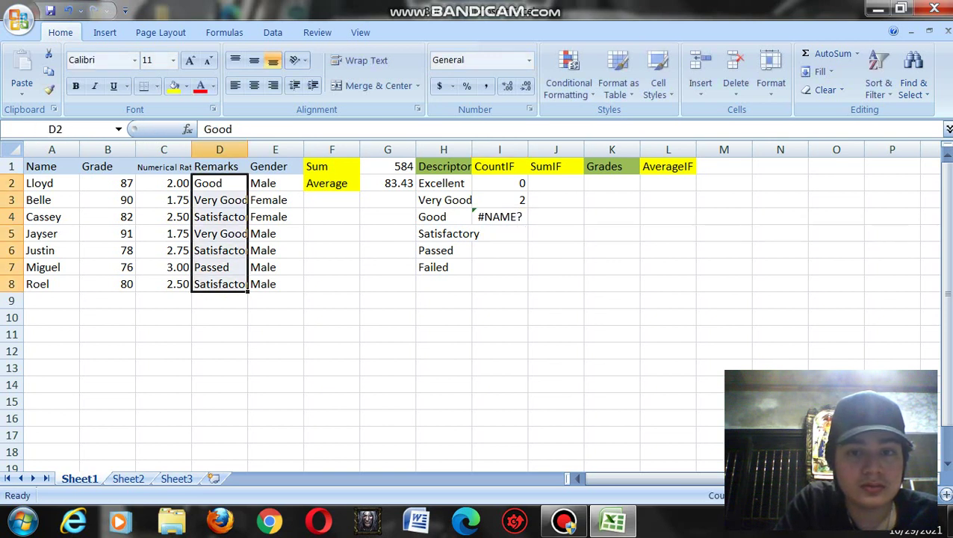
left_click(482, 216)
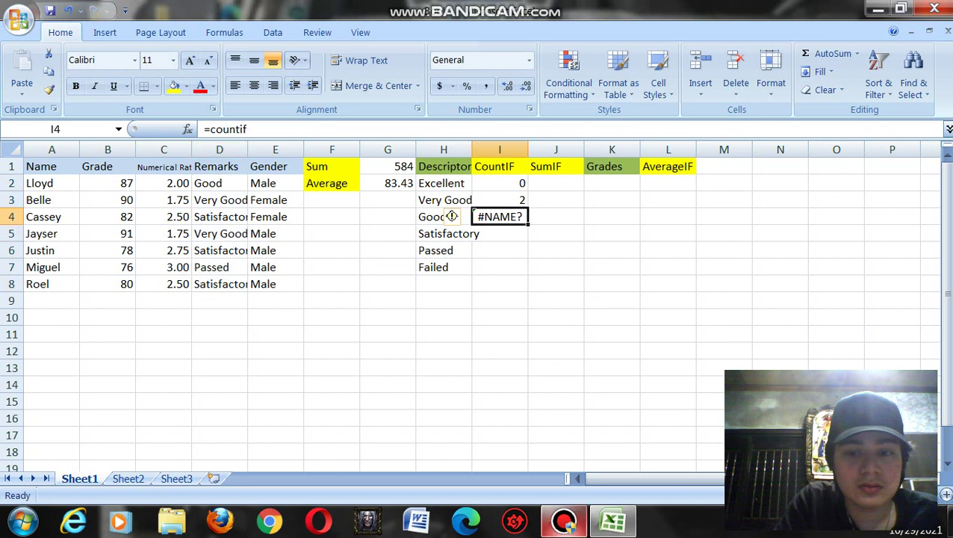